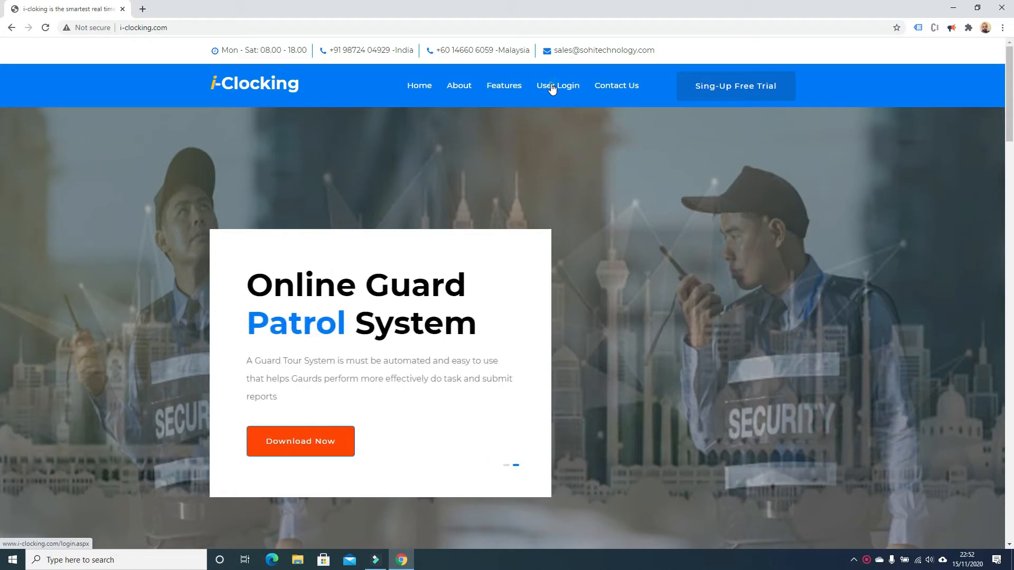
Go to the User Login page from the i-Clocking home page navigation bar.
left_click(552, 88)
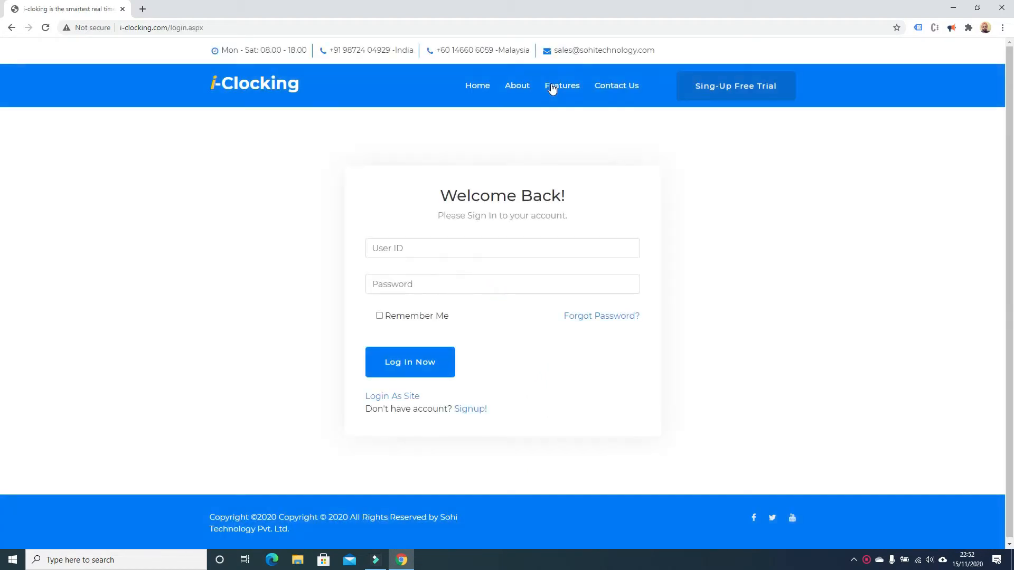
Log in with the admin user ID and password to reach the dashboard.
left_click(400, 253)
type("sohico")
key("Tab")
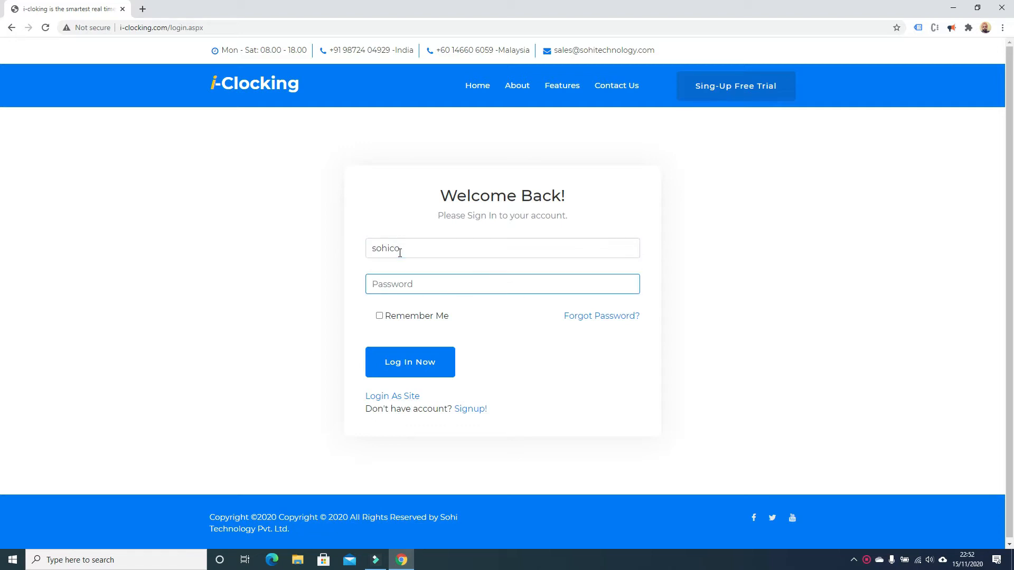
type("••")
left_click(412, 357)
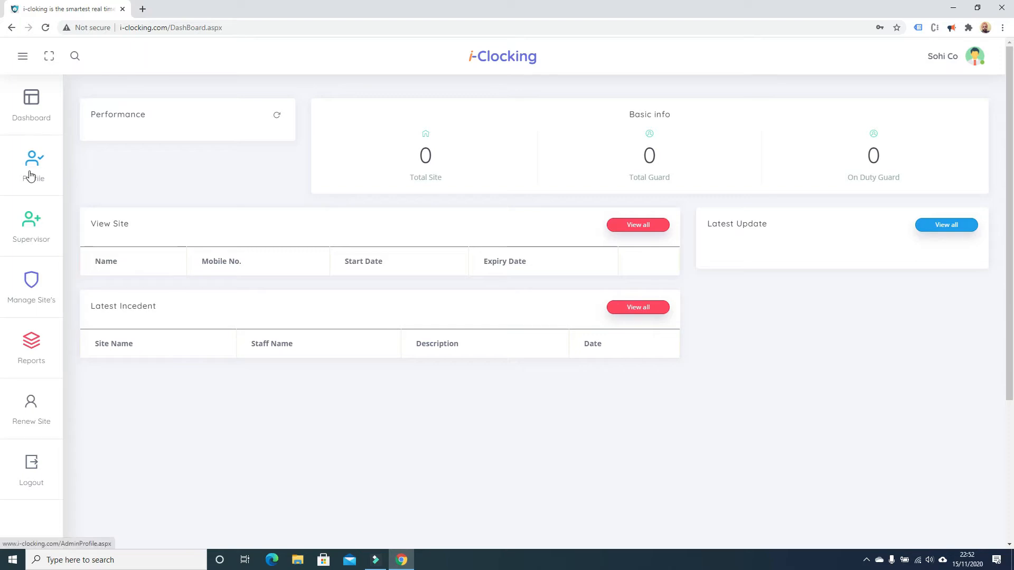
left_click(967, 58)
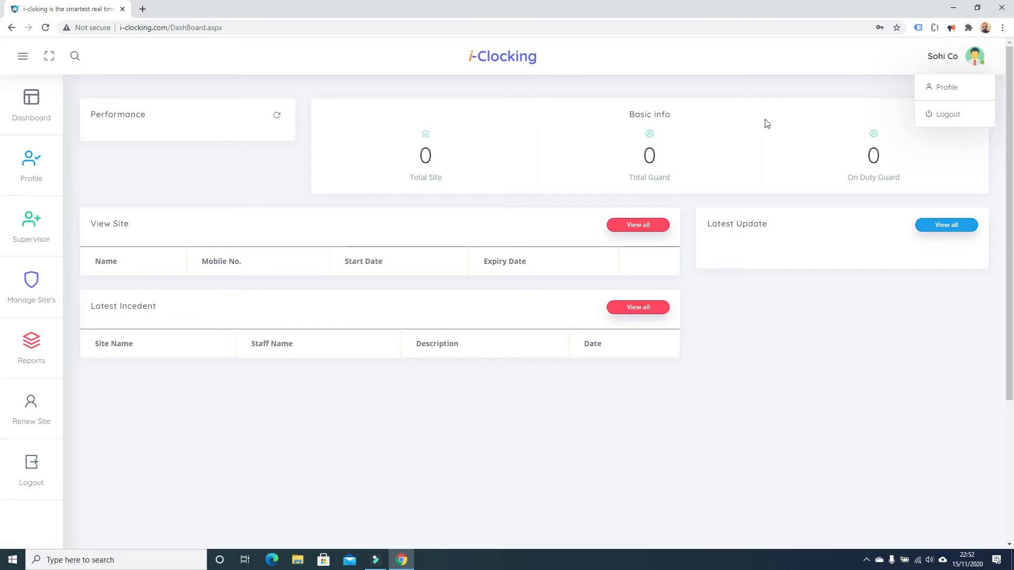
Enter 'Address Here' as the profile address, save, and confirm the update alert.
left_click(942, 89)
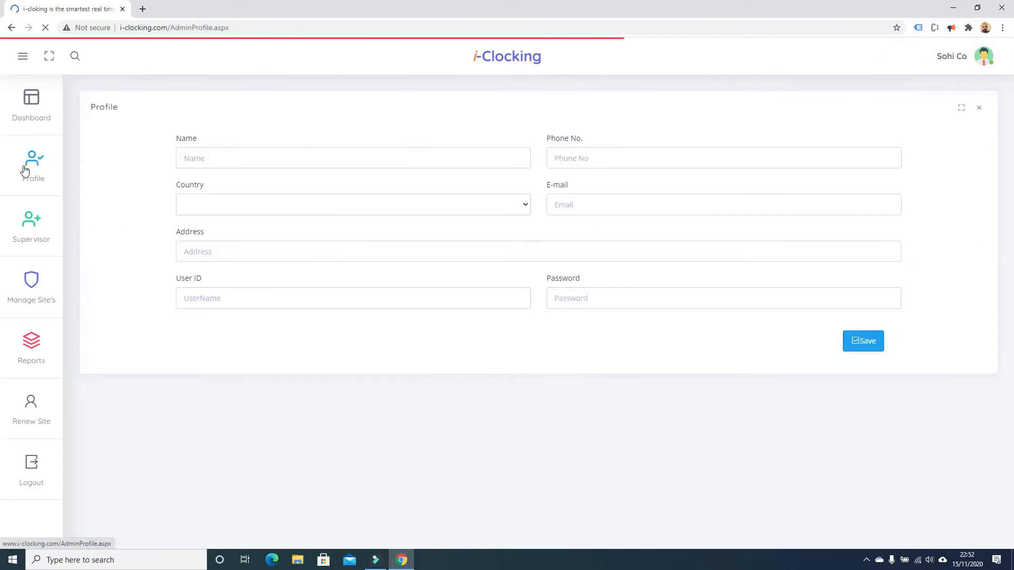
left_click(28, 169)
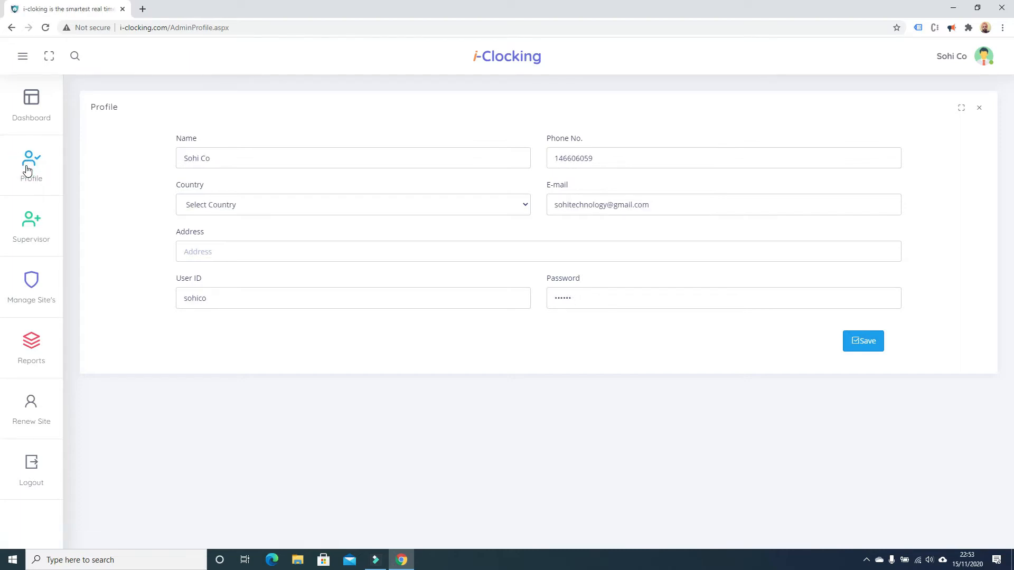
left_click(259, 246)
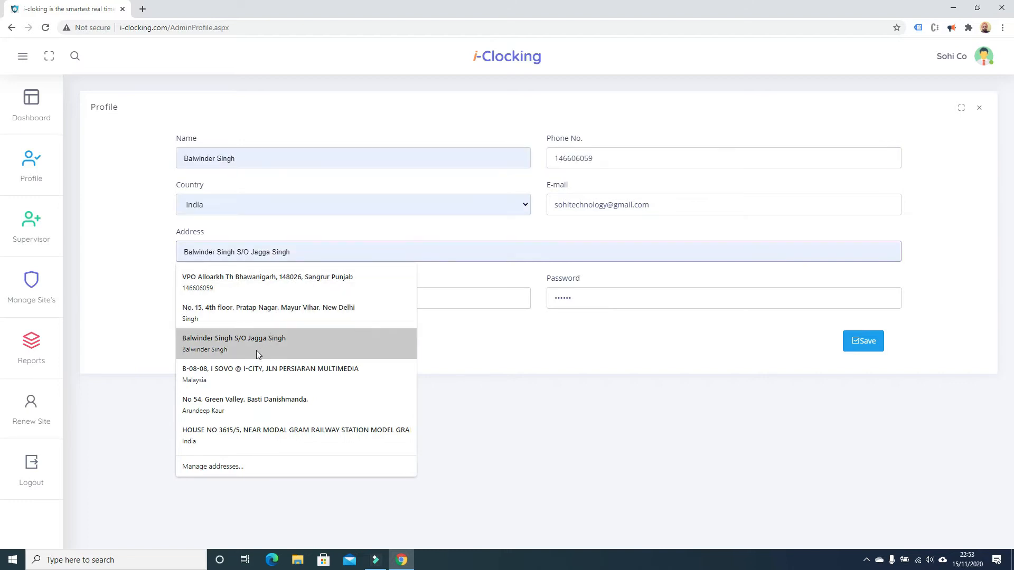
left_click(553, 449)
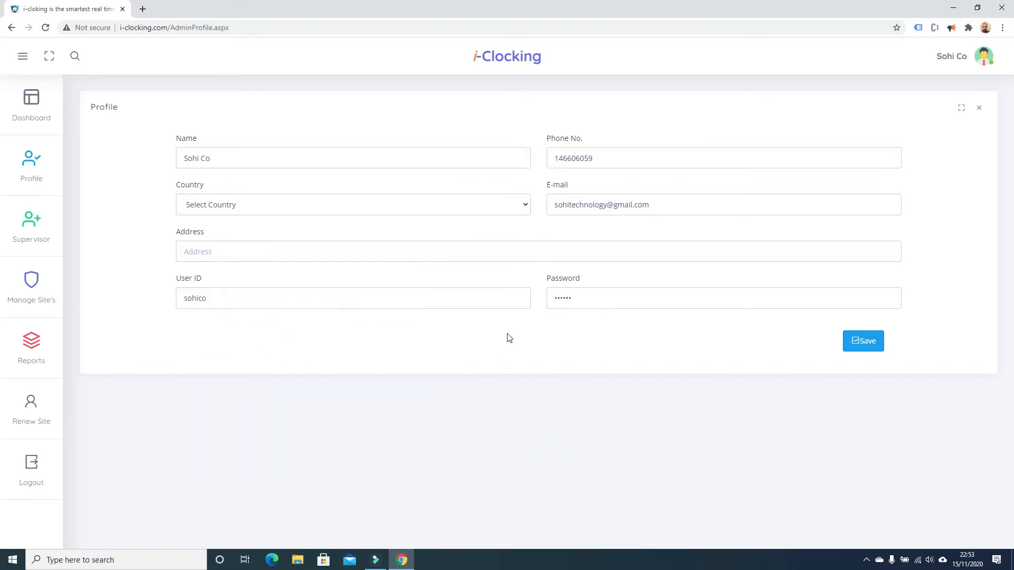
left_click(335, 252)
type("Ad")
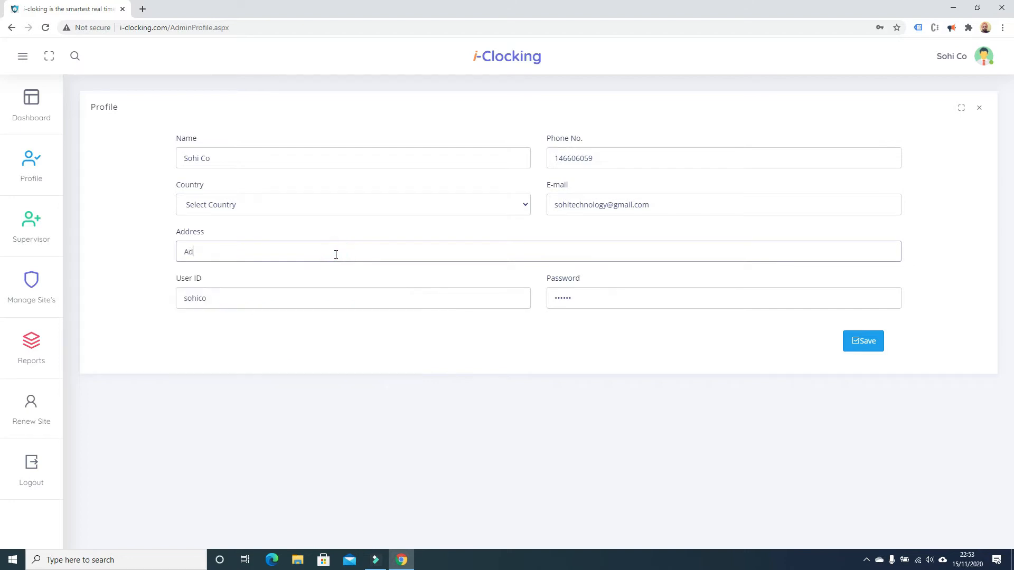
type("dress Here")
left_click(872, 342)
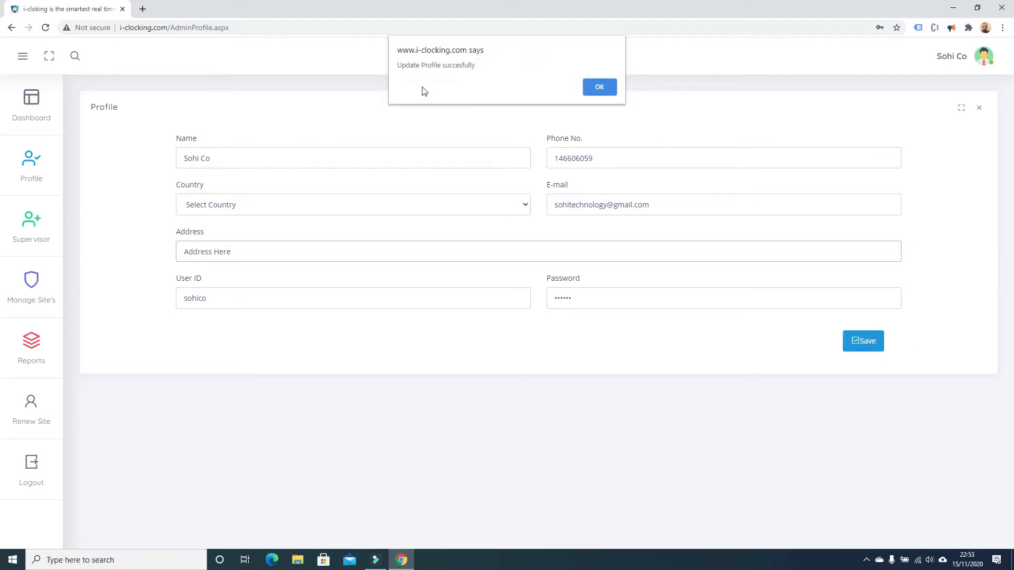
left_click(604, 86)
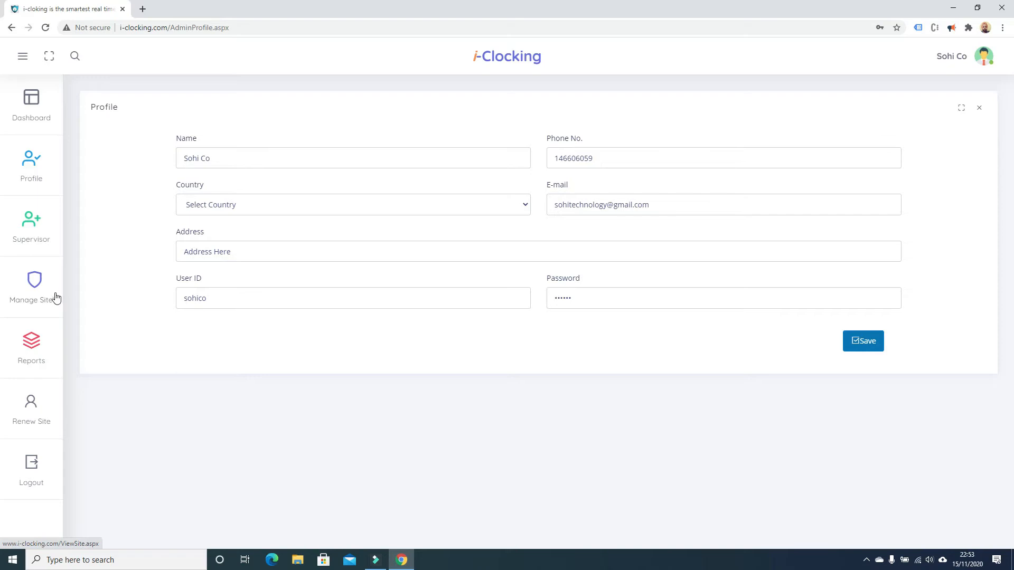
Choose Malaysia as the profile country, save, and acknowledge the confirmation.
left_click(219, 206)
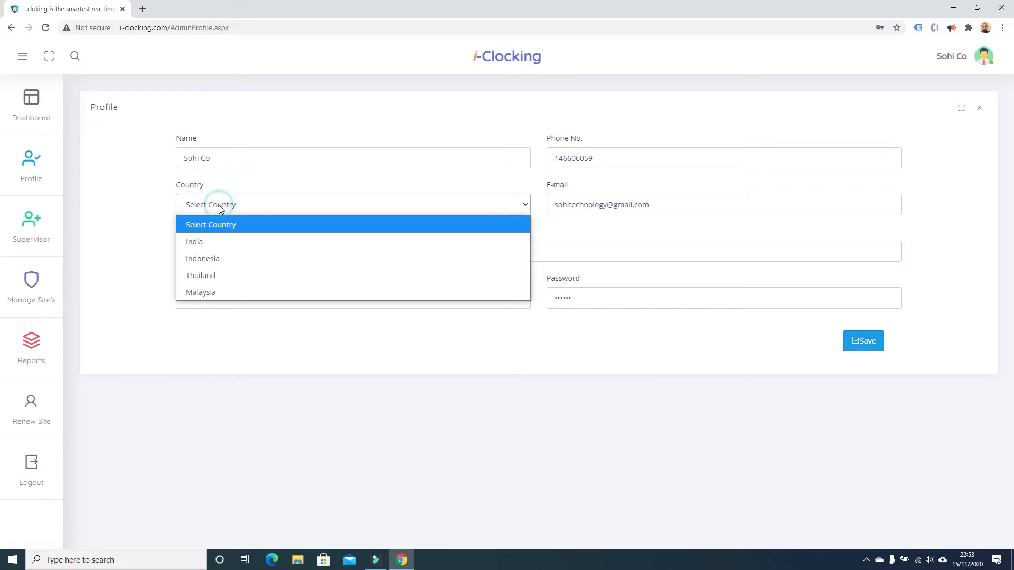
left_click(207, 290)
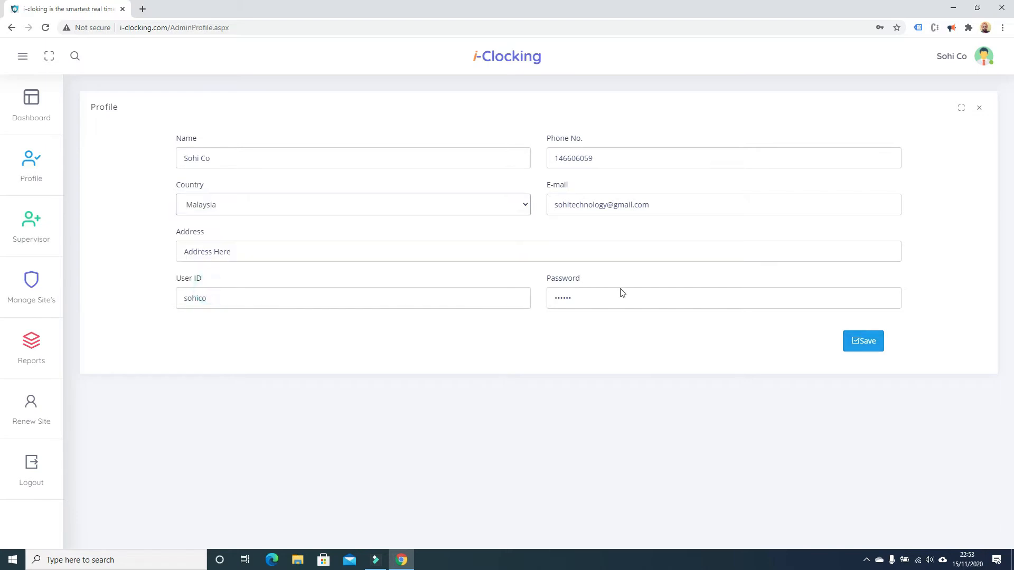
left_click(875, 338)
left_click(613, 85)
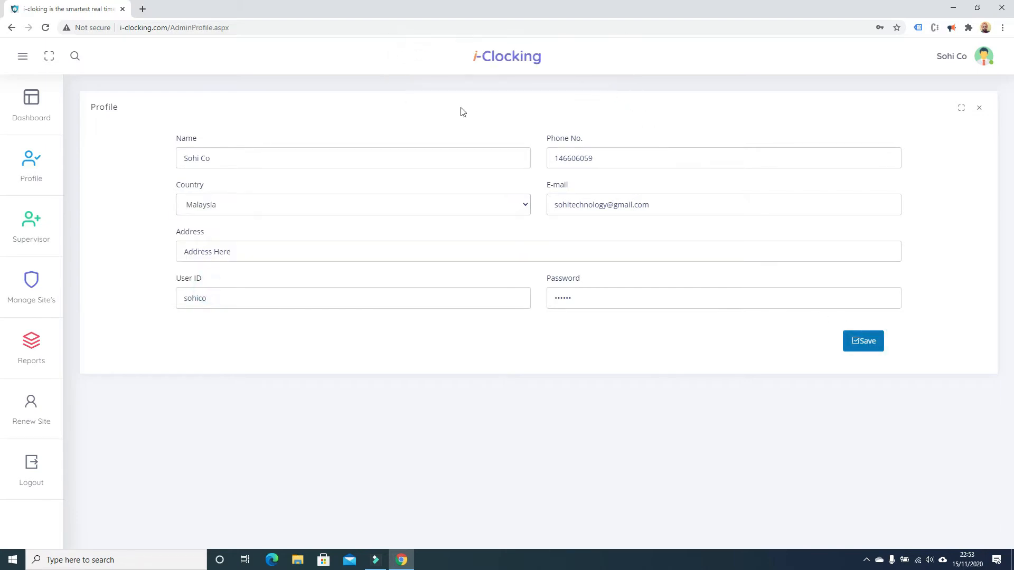
Bring up the add-site form on the site management page.
left_click(34, 291)
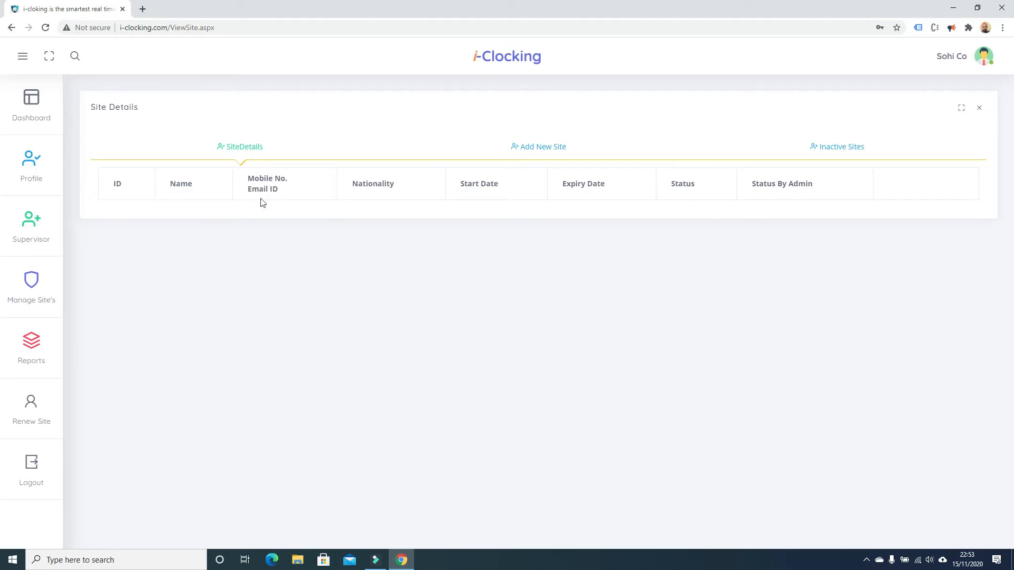
left_click_drag(127, 193, 844, 235)
left_click(847, 259)
left_click(563, 146)
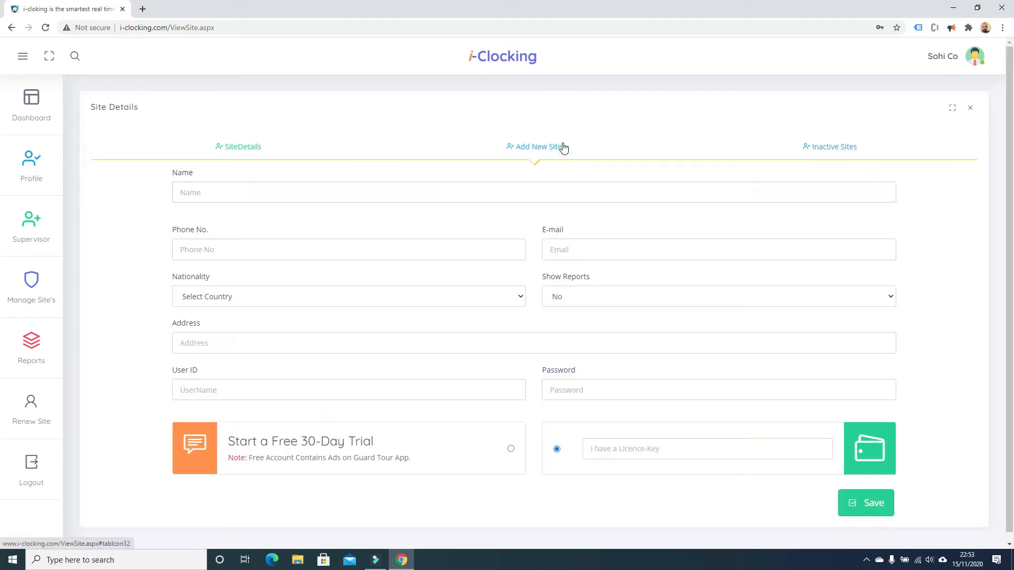
Name the new site 'Demo site' and fill its phone and address from a saved entry.
left_click(298, 183)
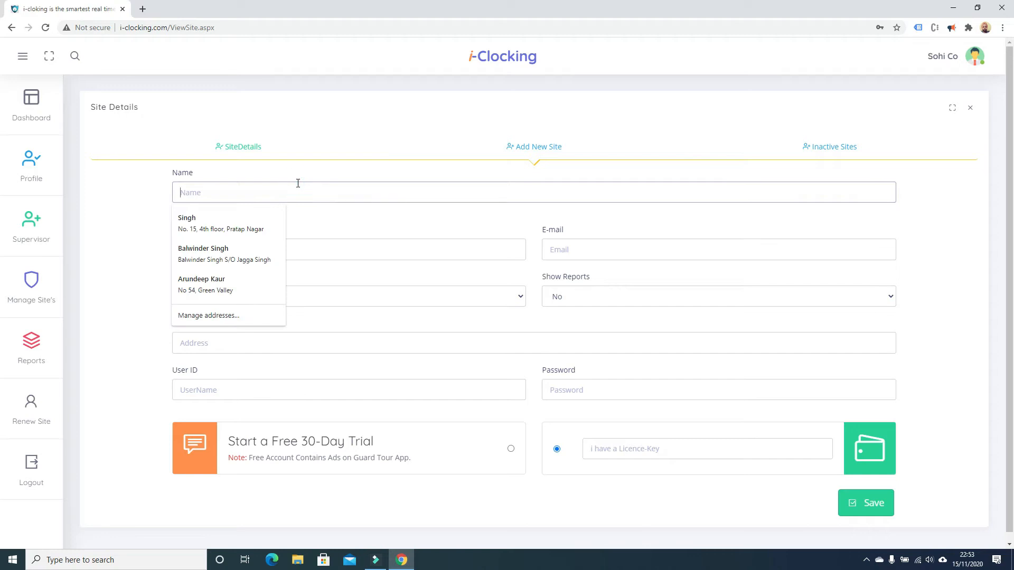
type("Demno site")
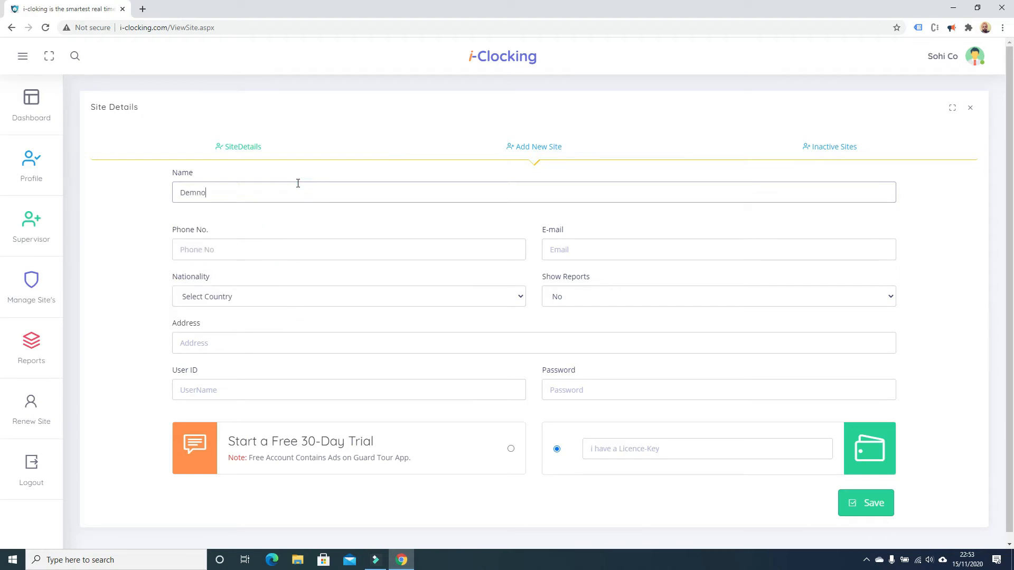
key("BackSpace")
key("BackSpace")
key("BackSpace")
key("BackSpace")
key("BackSpace")
key("BackSpace")
key("BackSpace")
key("BackSpace")
key("BackSpace")
type("Demo sit")
left_click(217, 249)
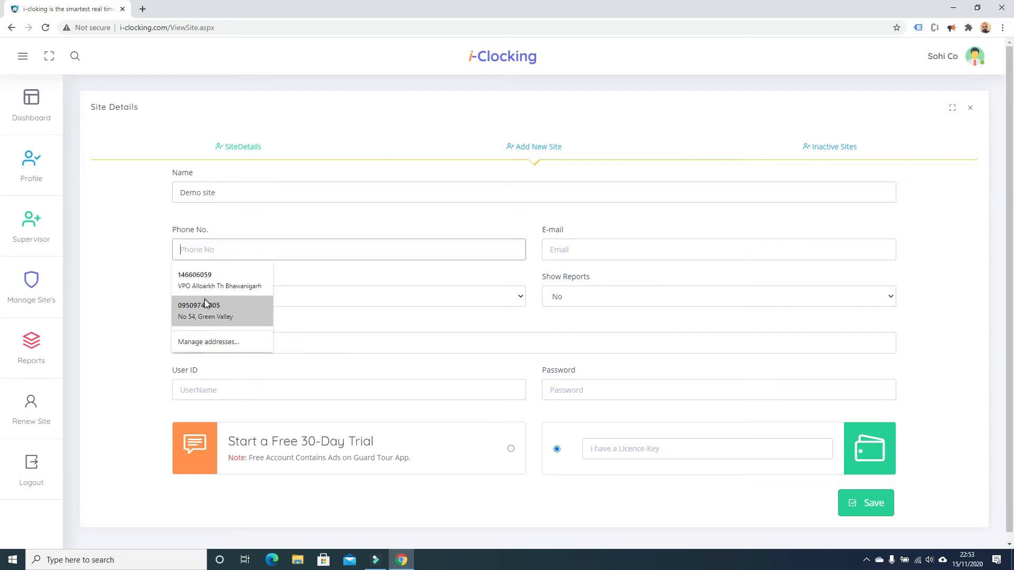
left_click(206, 280)
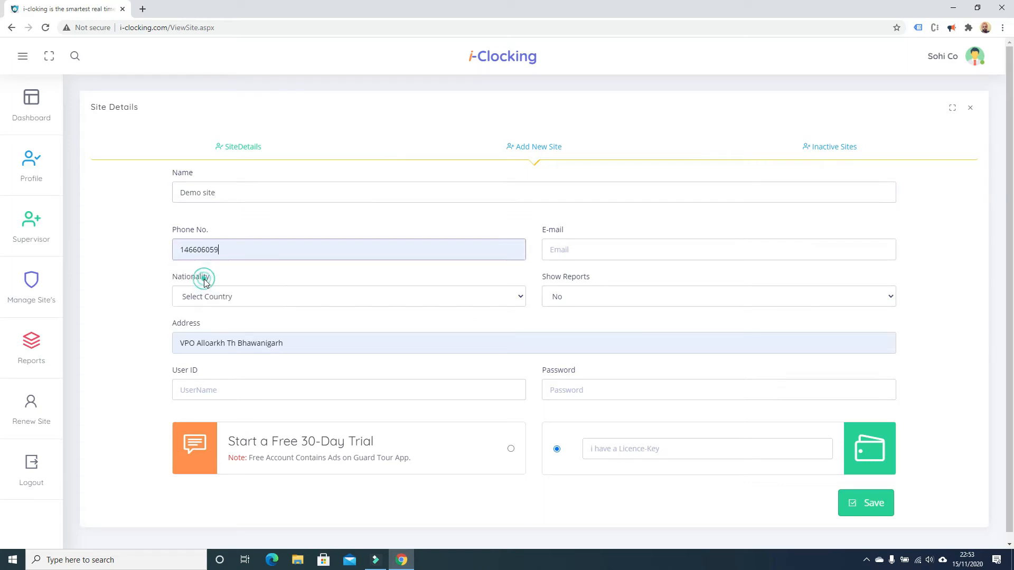
Fill the site's e-mail from autofill, set nationality Malaysia and Show Reports Yes.
left_click(575, 252)
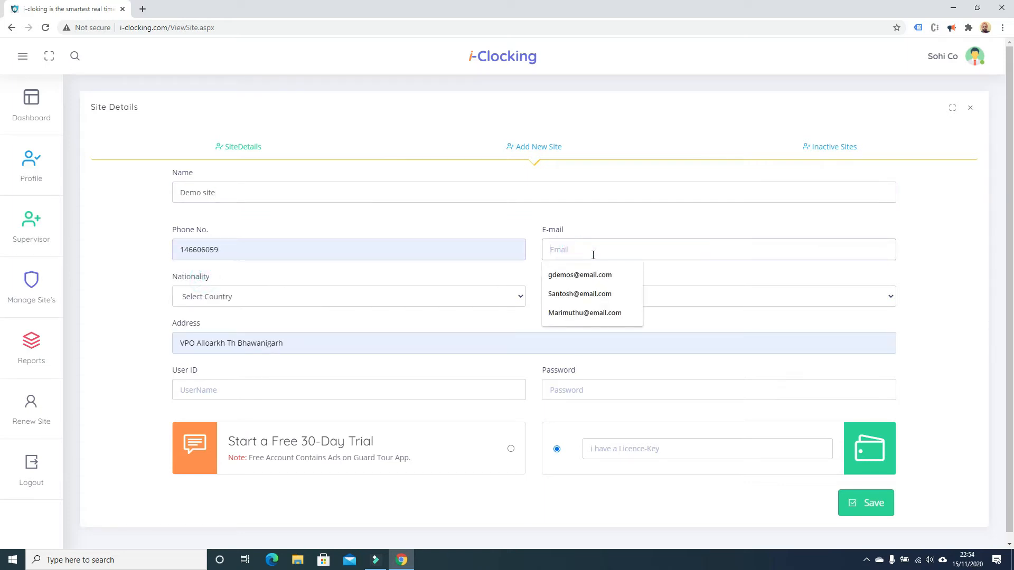
left_click(598, 275)
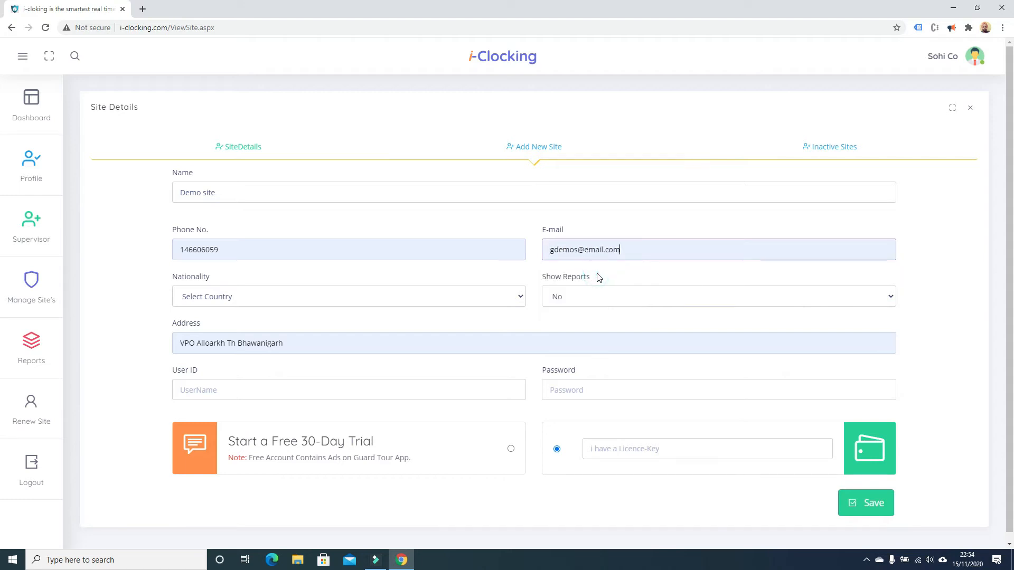
left_click(248, 297)
left_click(215, 383)
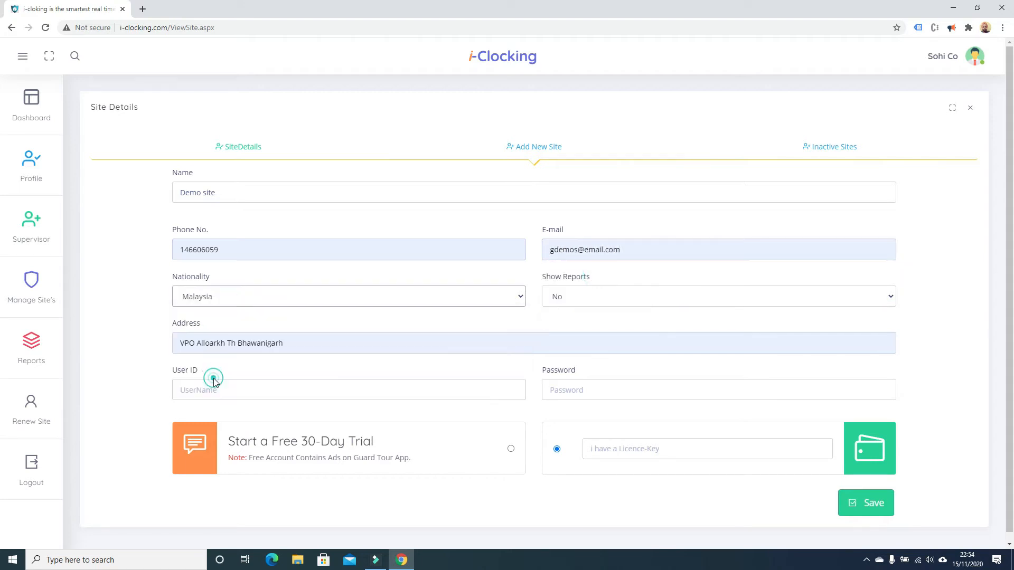
left_click(616, 292)
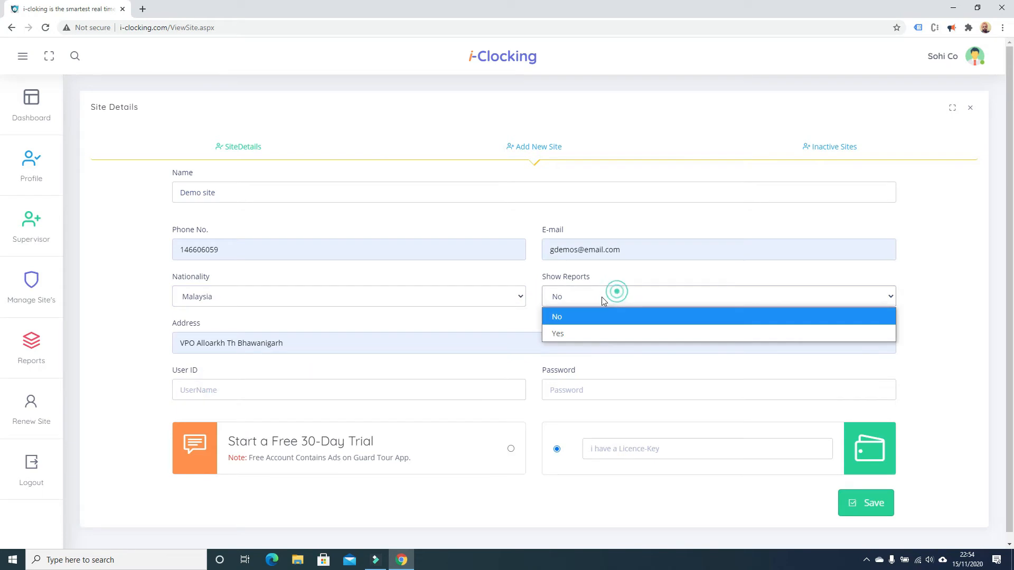
left_click(557, 333)
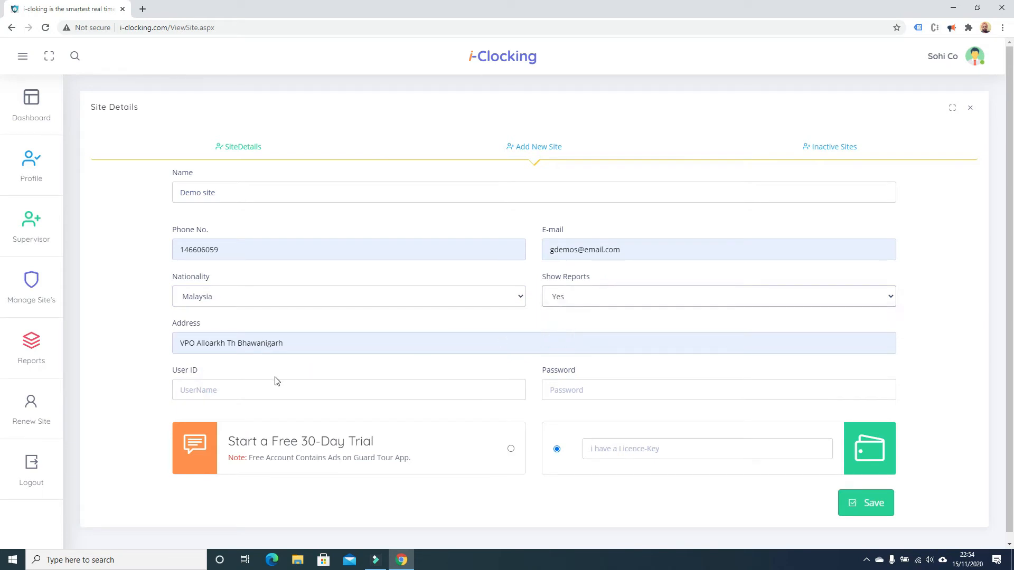
left_click(259, 389)
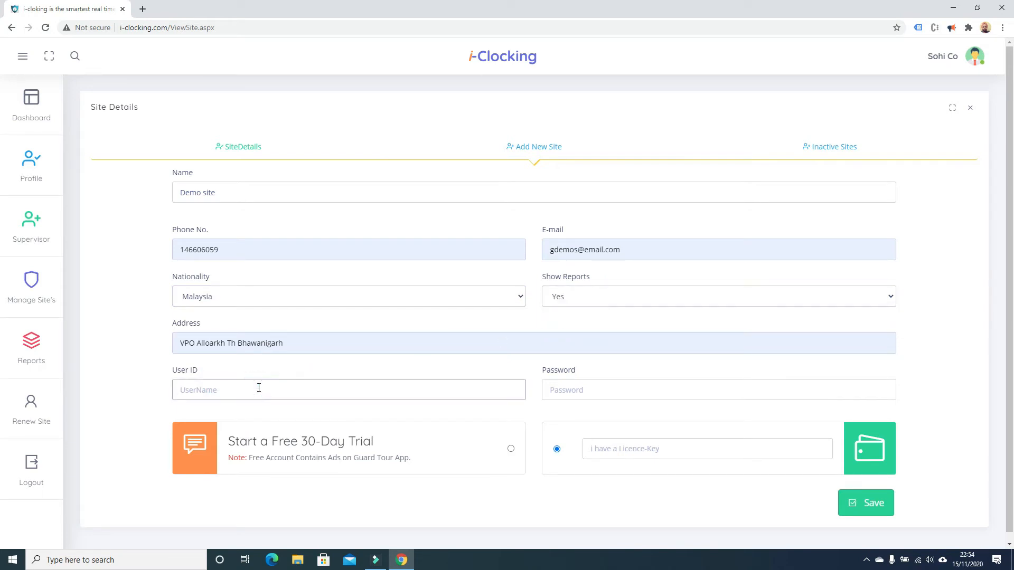
Enter the site's login user ID and password.
type("sohisite")
left_click(558, 385)
type("12")
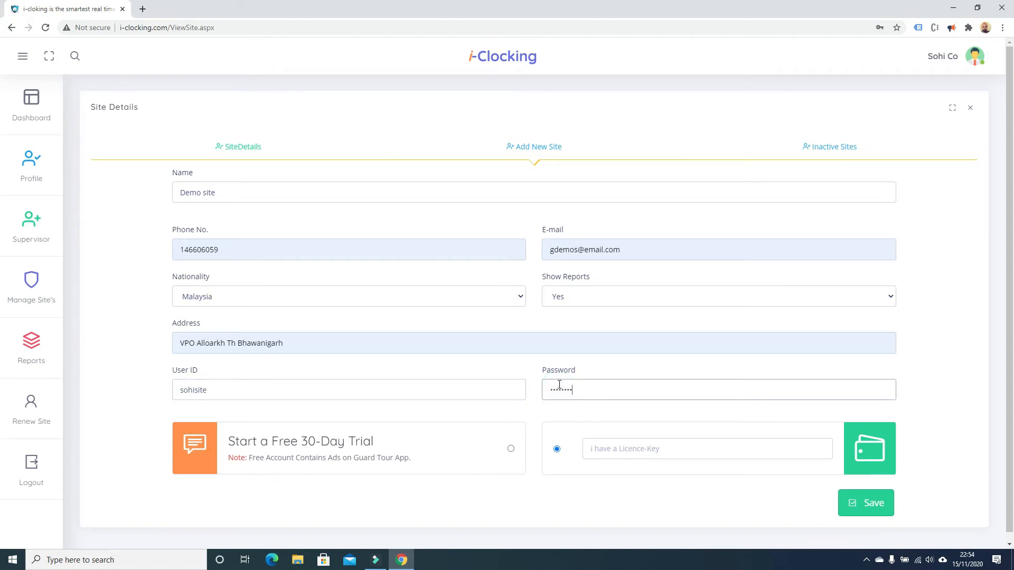
Choose the free 30-day trial, save Demo site, and view the SiteDetails list.
left_click_drag(229, 441, 415, 470)
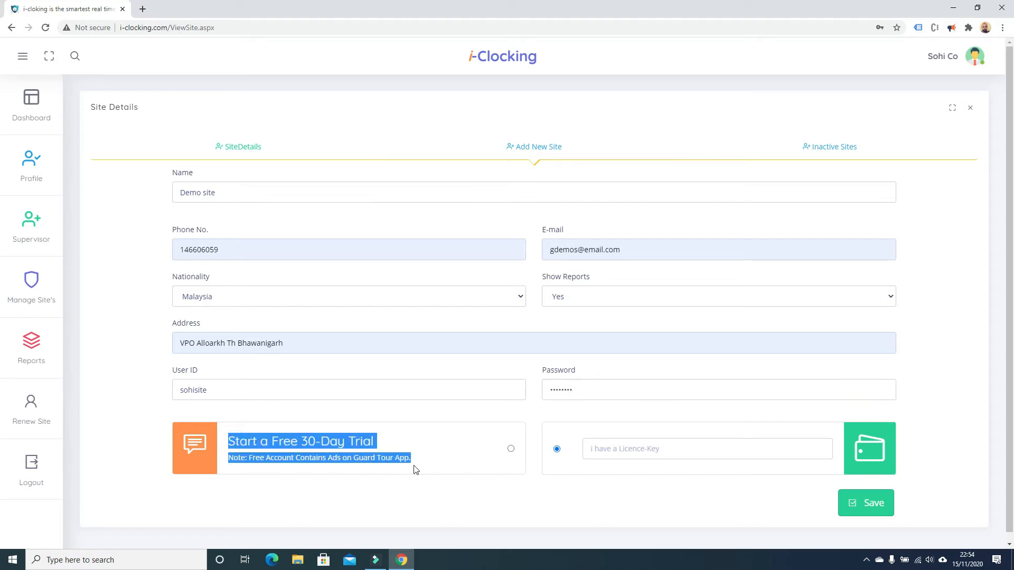
left_click(654, 455)
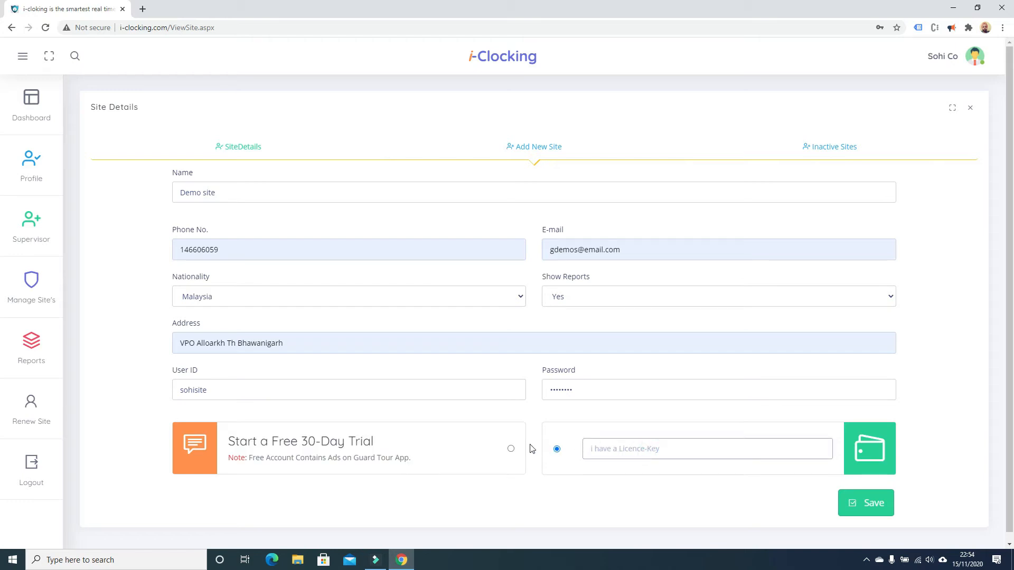
left_click(512, 450)
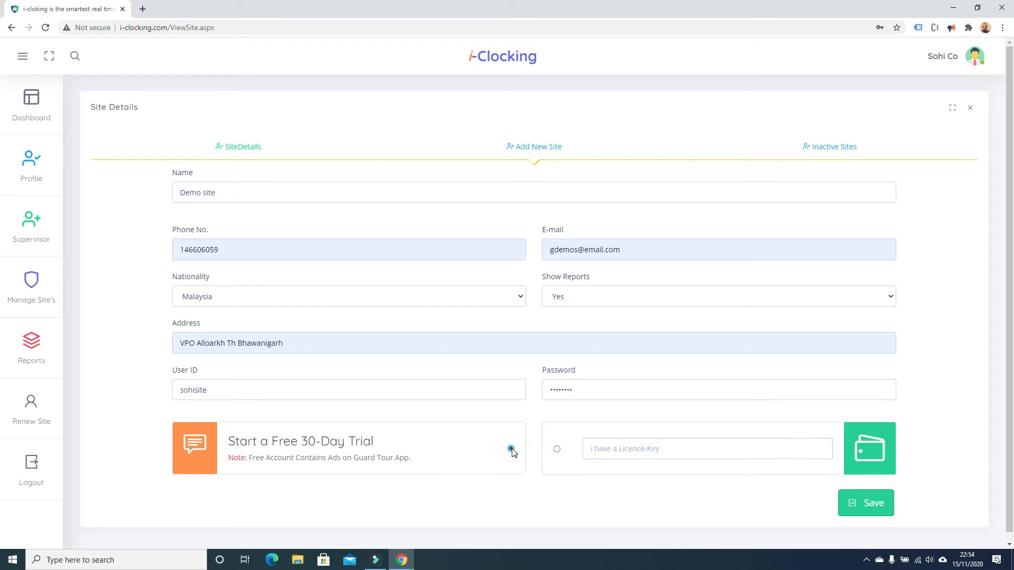
left_click(867, 508)
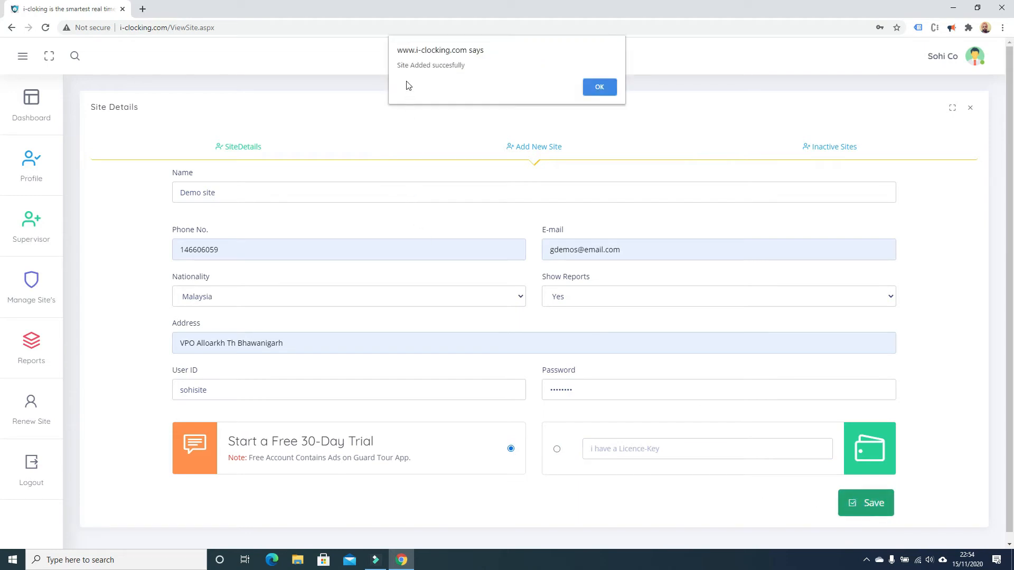
left_click(600, 87)
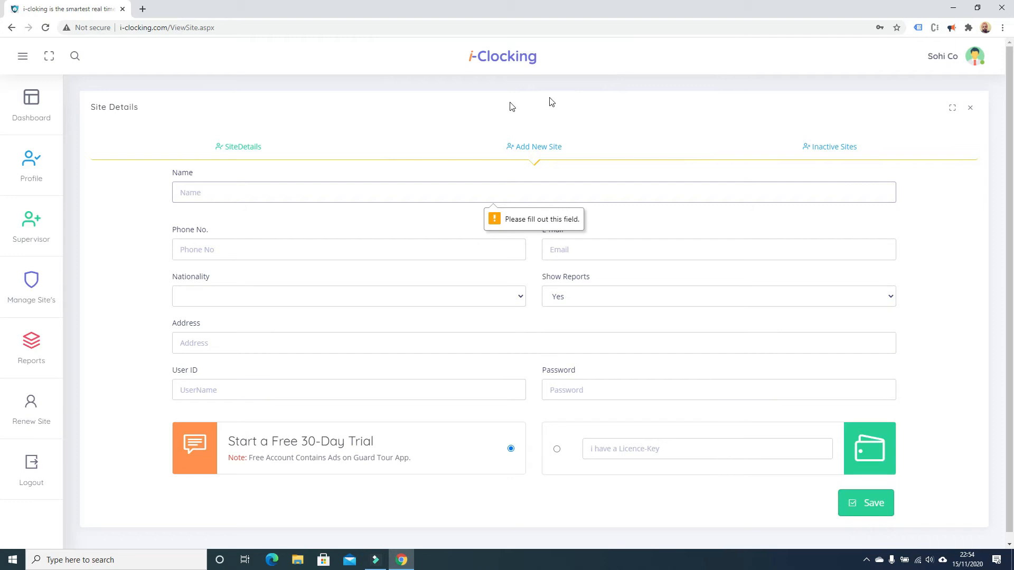
left_click(222, 149)
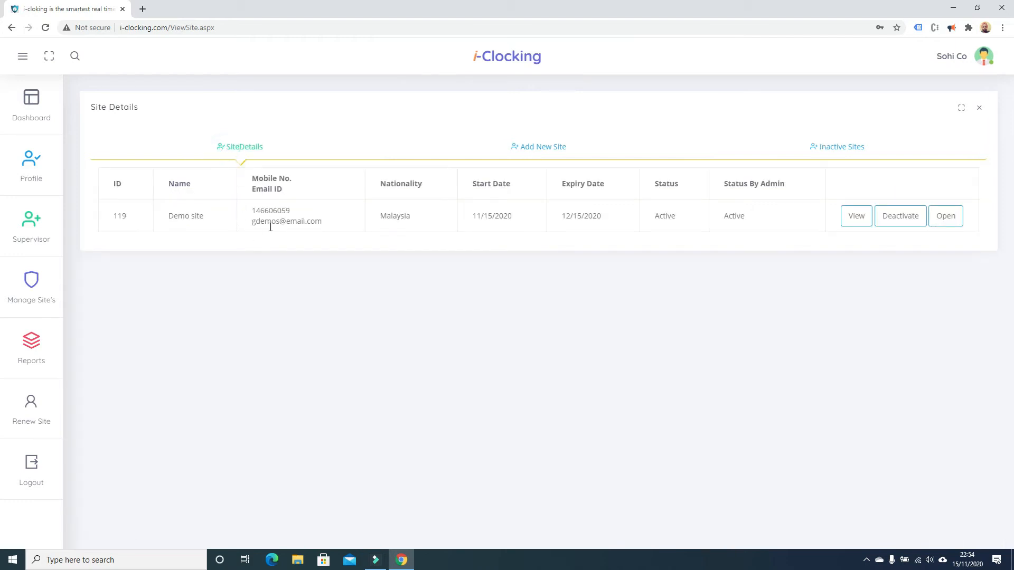
left_click_drag(131, 190, 771, 233)
left_click(777, 244)
left_click(854, 216)
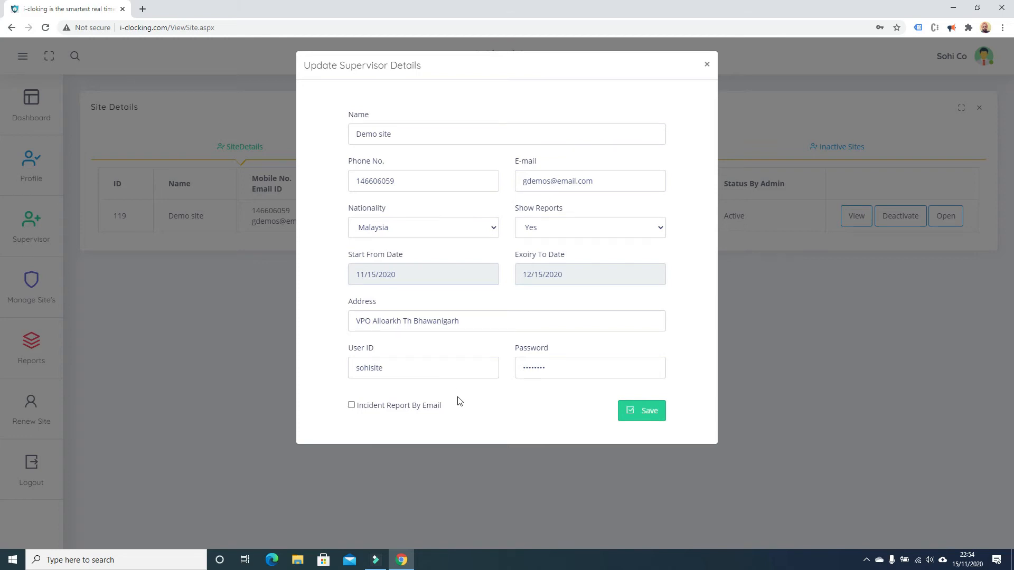
left_click(707, 65)
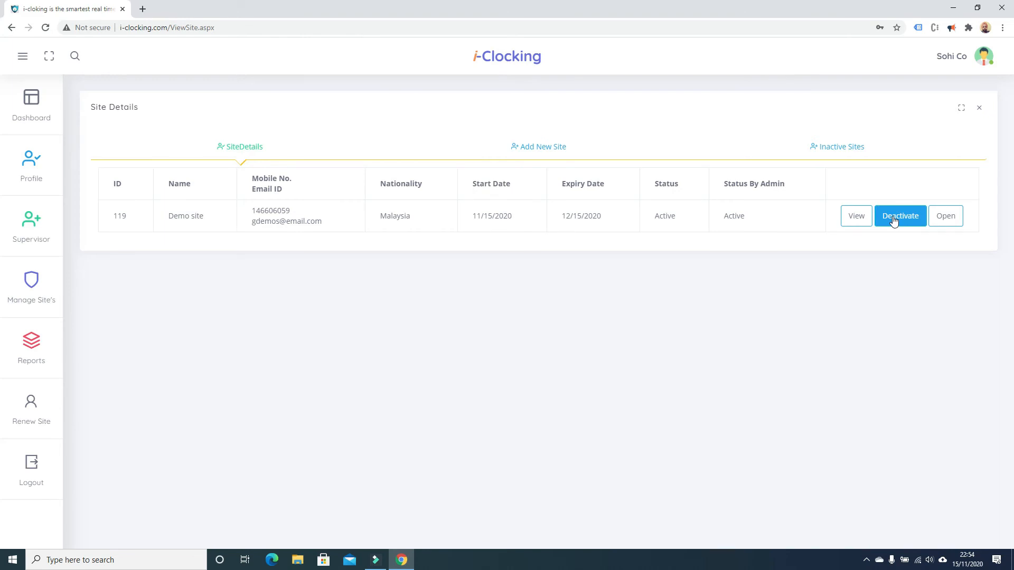
left_click_drag(723, 215, 745, 219)
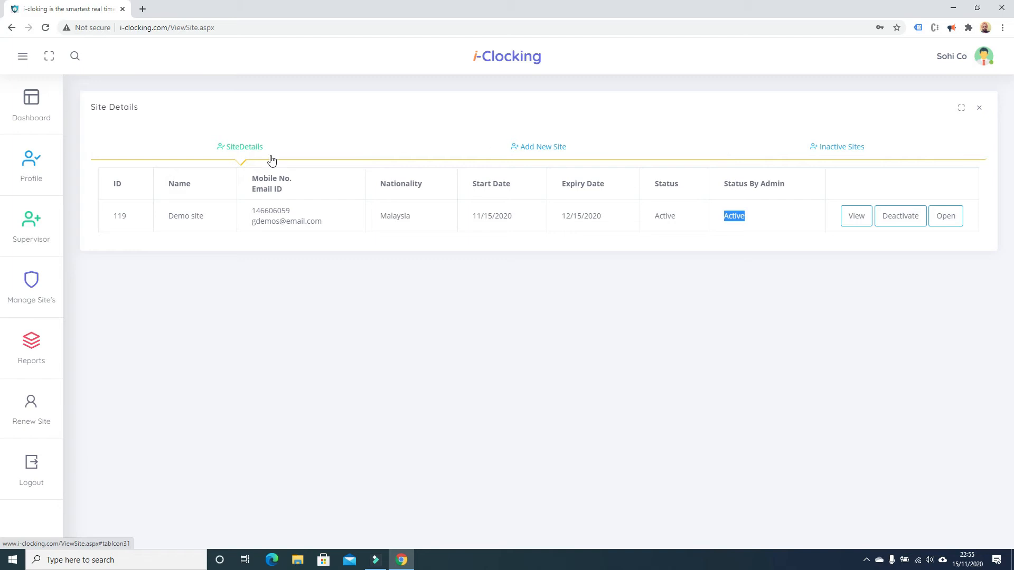
left_click(96, 119)
left_click_drag(97, 119, 435, 248)
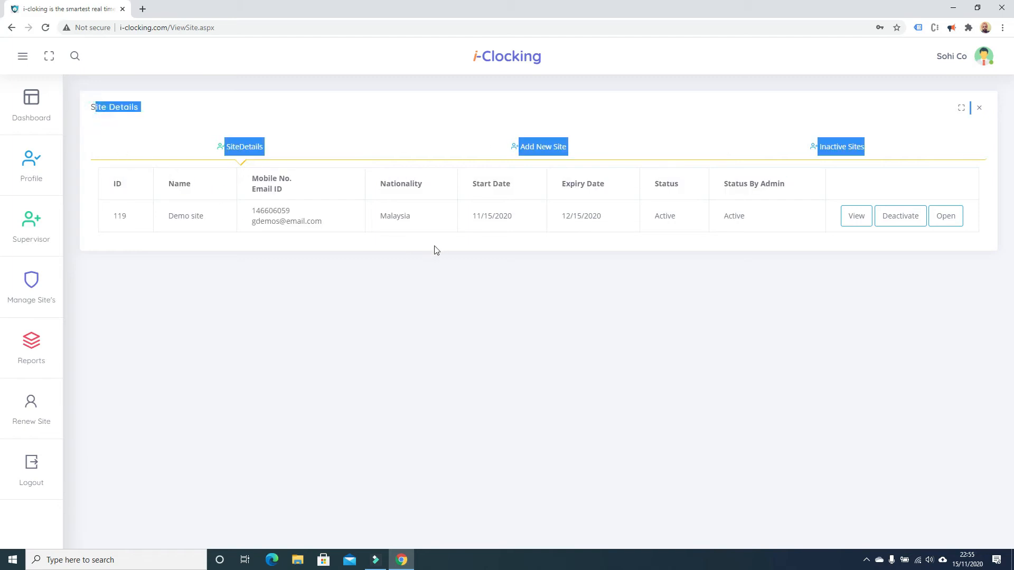
left_click(946, 217)
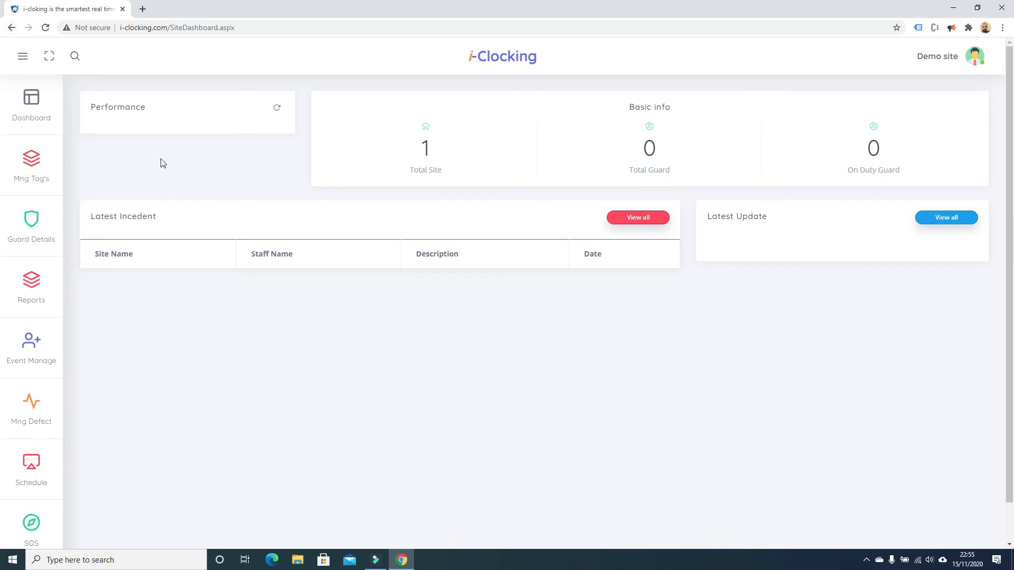
left_click(13, 29)
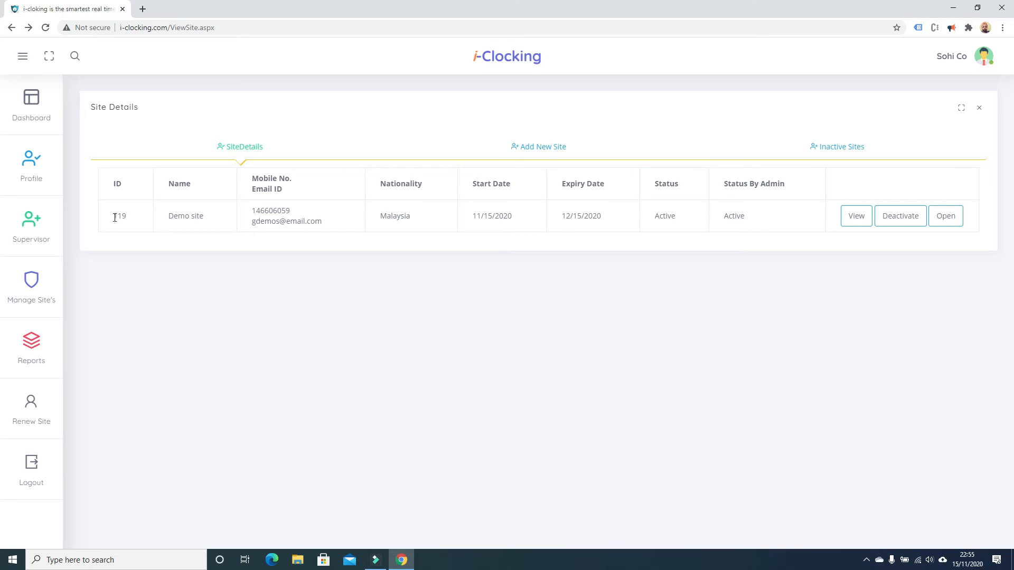
left_click_drag(112, 218, 431, 214)
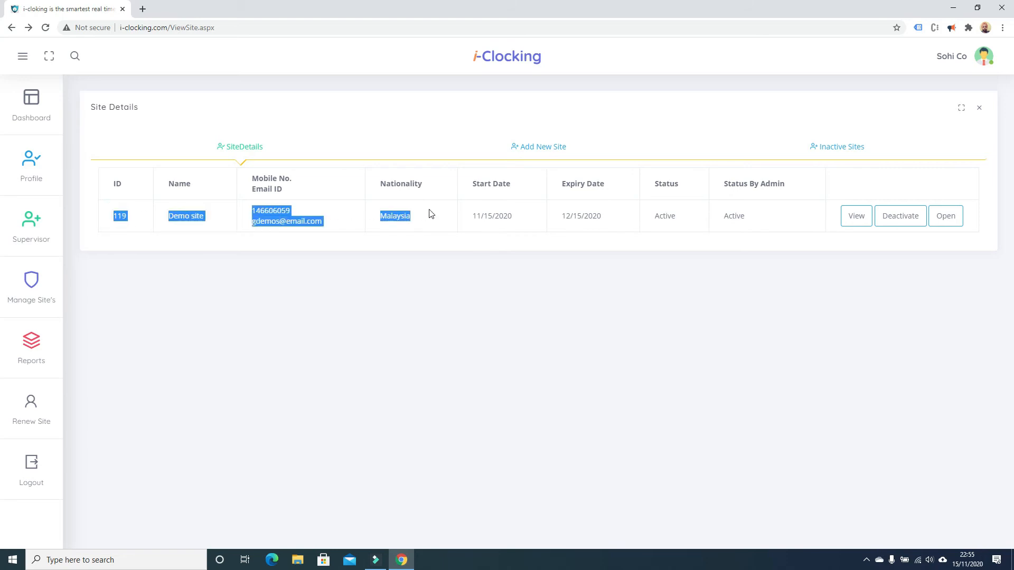
left_click(310, 255)
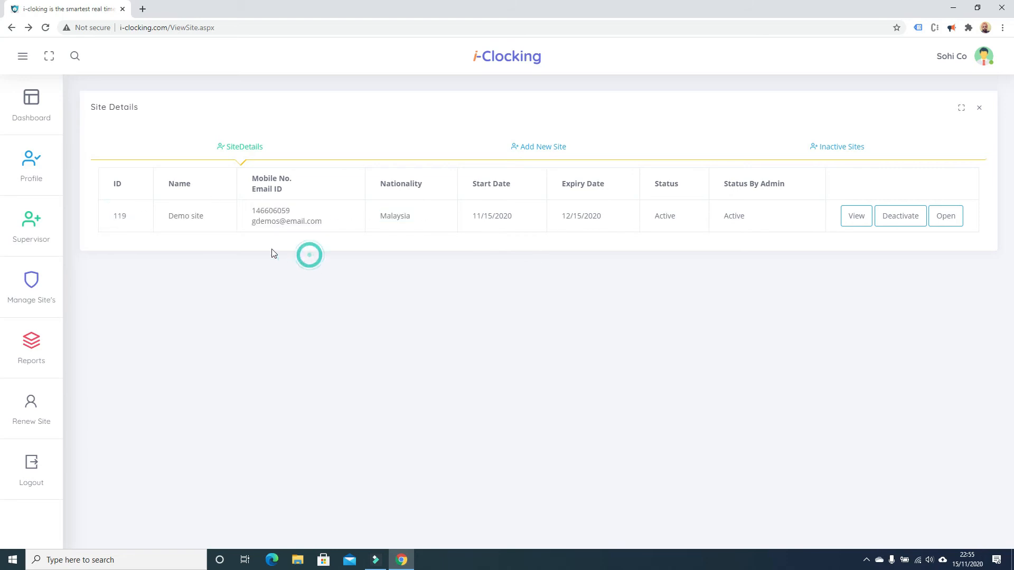
left_click_drag(159, 217, 206, 222)
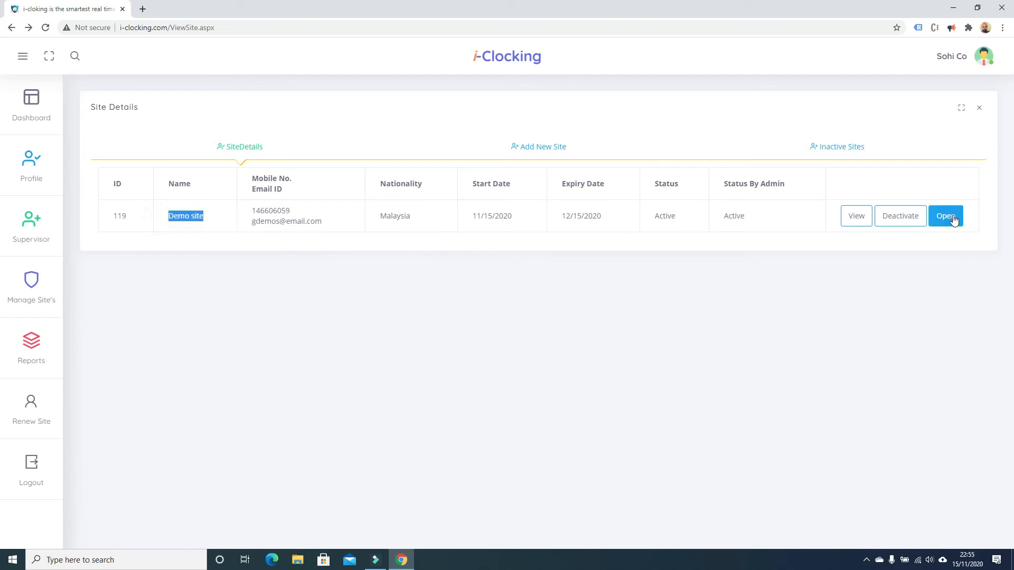
left_click(248, 281)
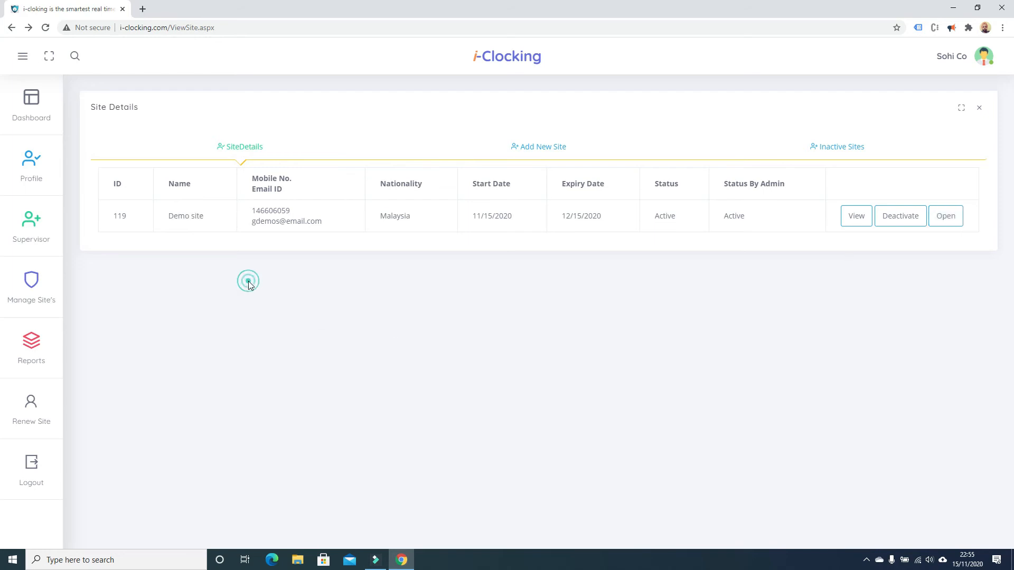
Start a new supervisor with name and phone fields filled as 'demosup'.
left_click(37, 228)
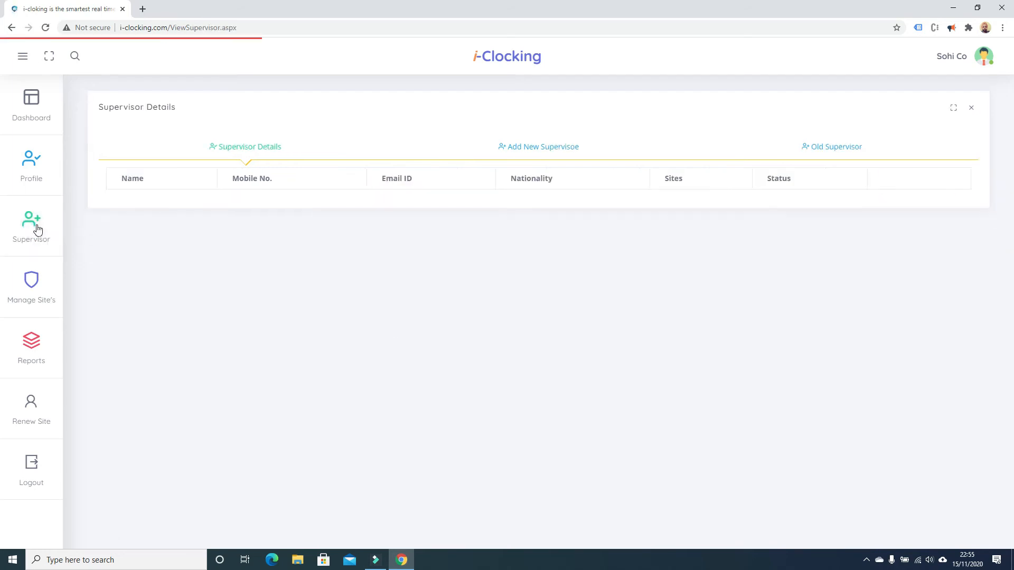
left_click(534, 147)
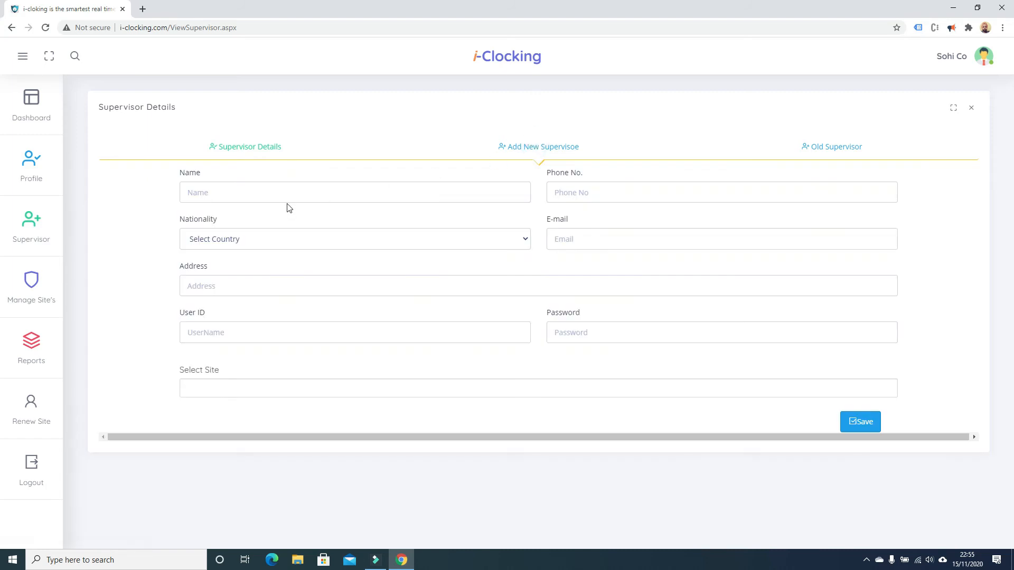
left_click(287, 198)
type("demosup")
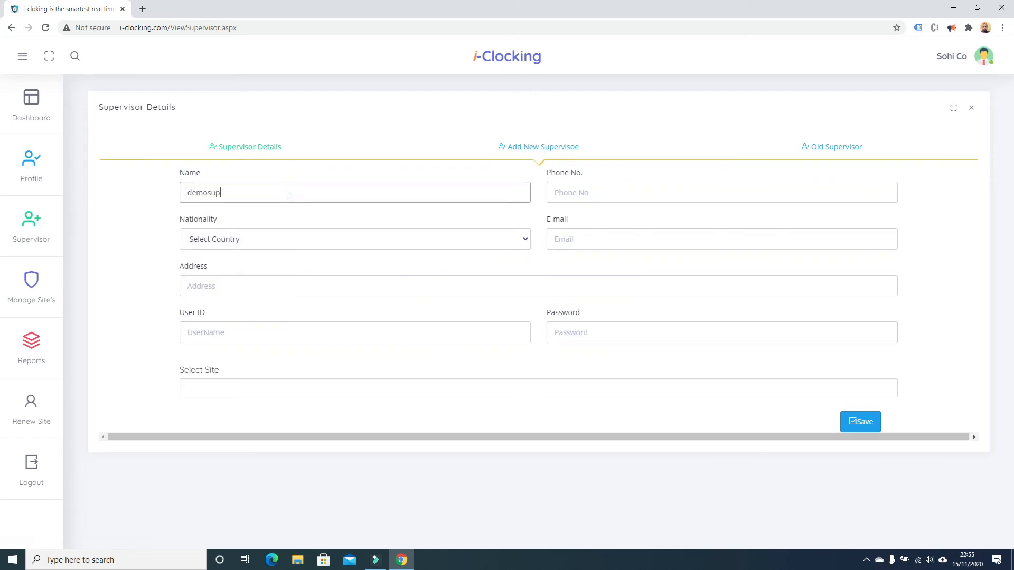
key("Tab")
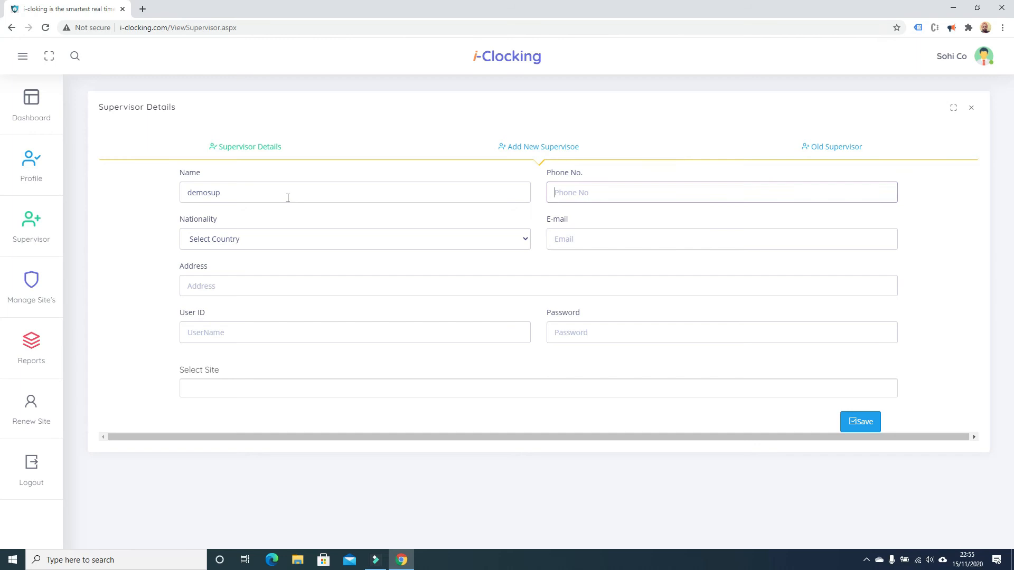
type("demosup")
Set the supervisor's nationality to Malaysia, e-mail from autofill, and address 'Address'.
left_click(244, 243)
left_click(202, 324)
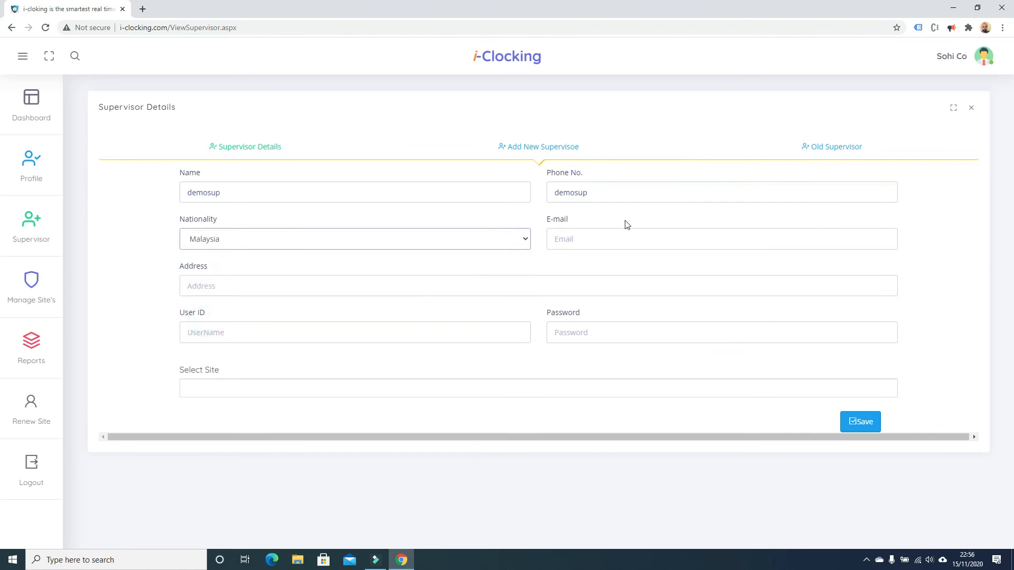
left_click(607, 242)
left_click(603, 258)
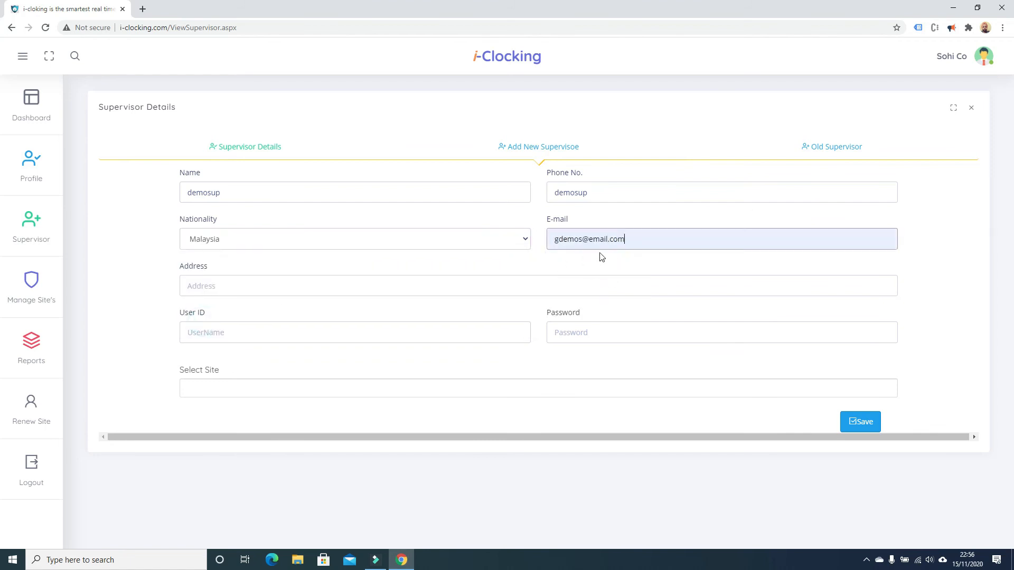
left_click(342, 290)
left_click(360, 282)
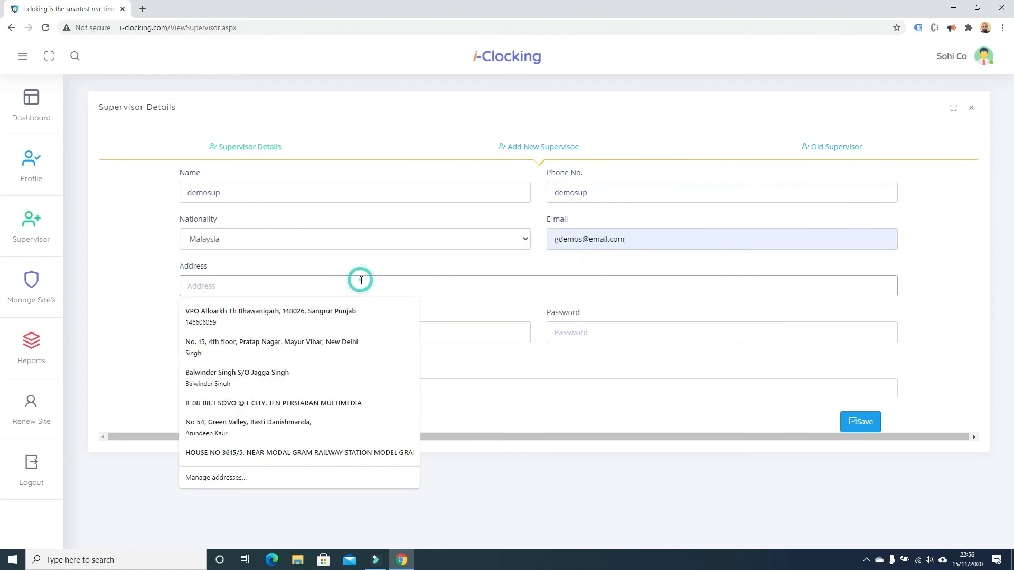
type("Address")
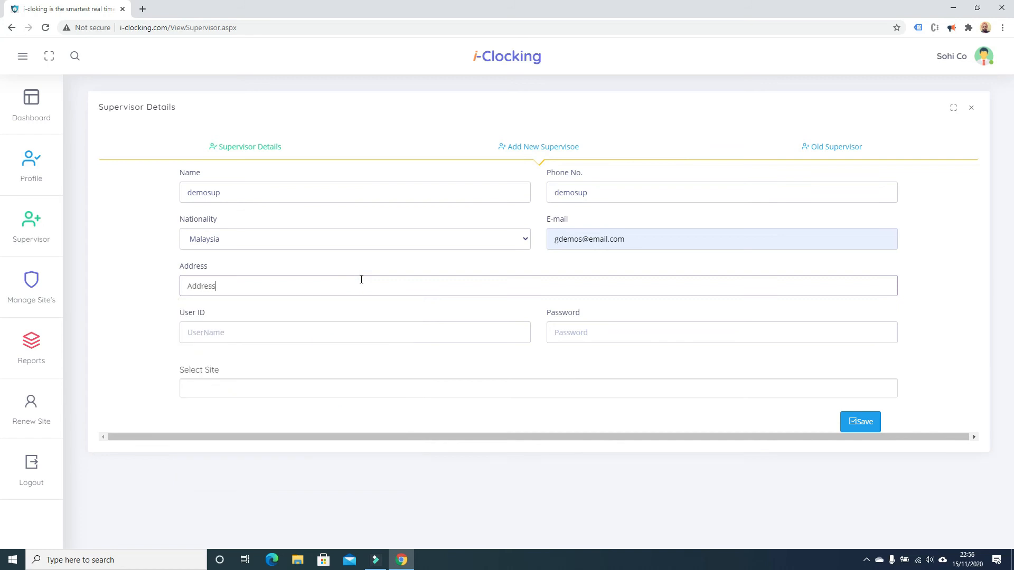
Enter the supervisor's login user ID and password.
left_click(342, 329)
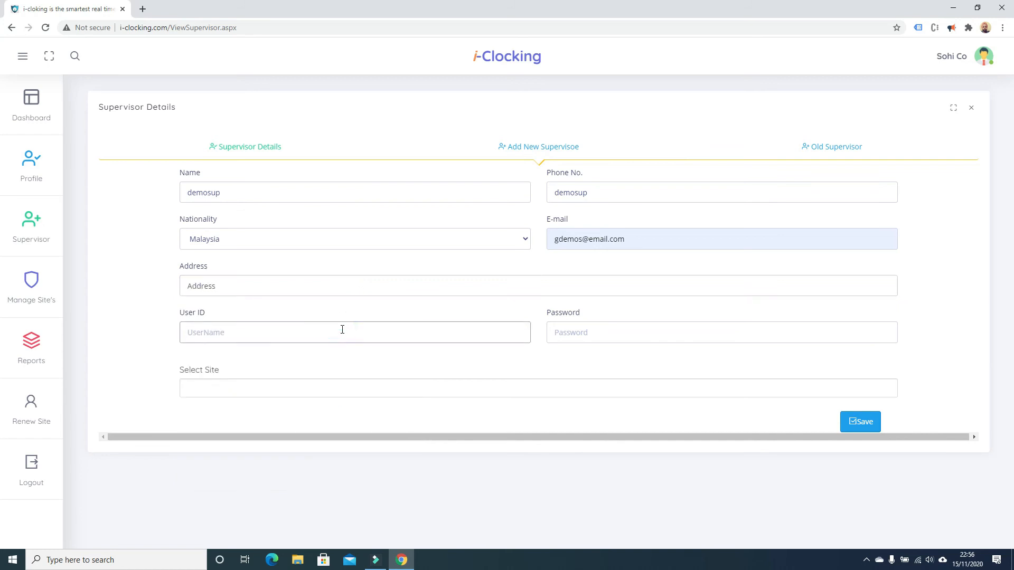
type("demos")
key("Tab")
type("demos")
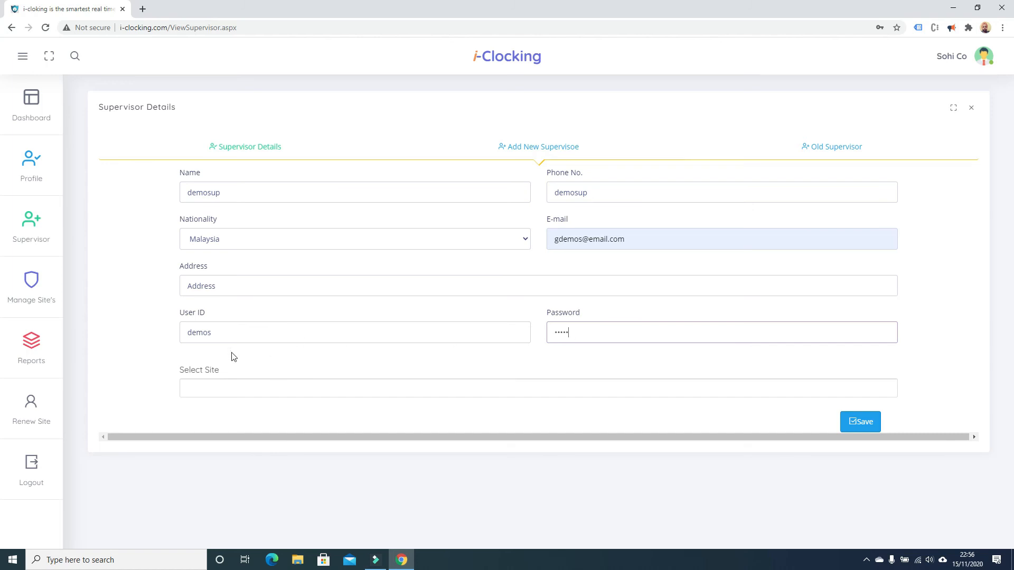
Assign Demo site, save the supervisor, and check demosup listed as Active in Supervisor Details.
left_click(221, 388)
left_click(217, 408)
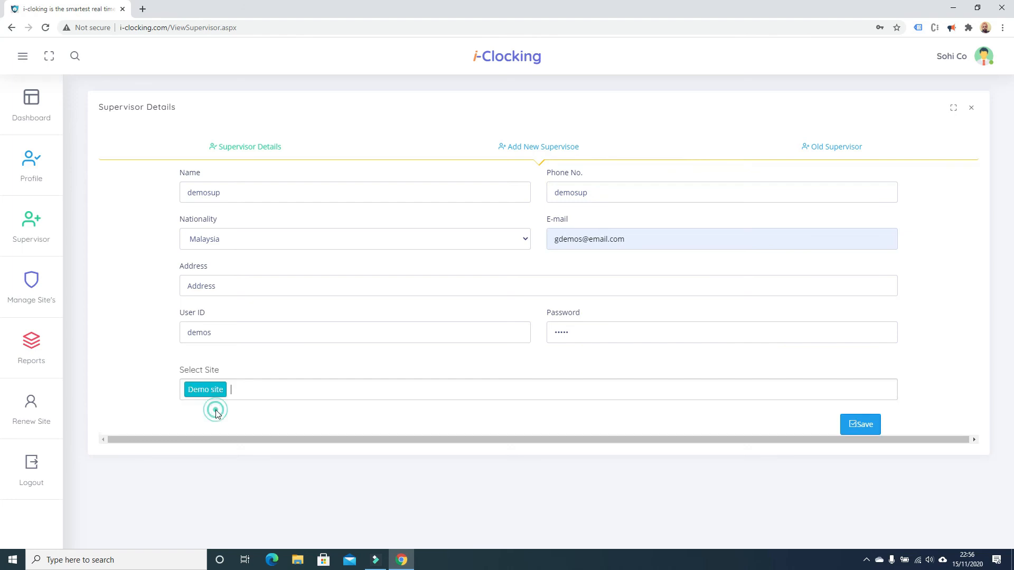
left_click(863, 426)
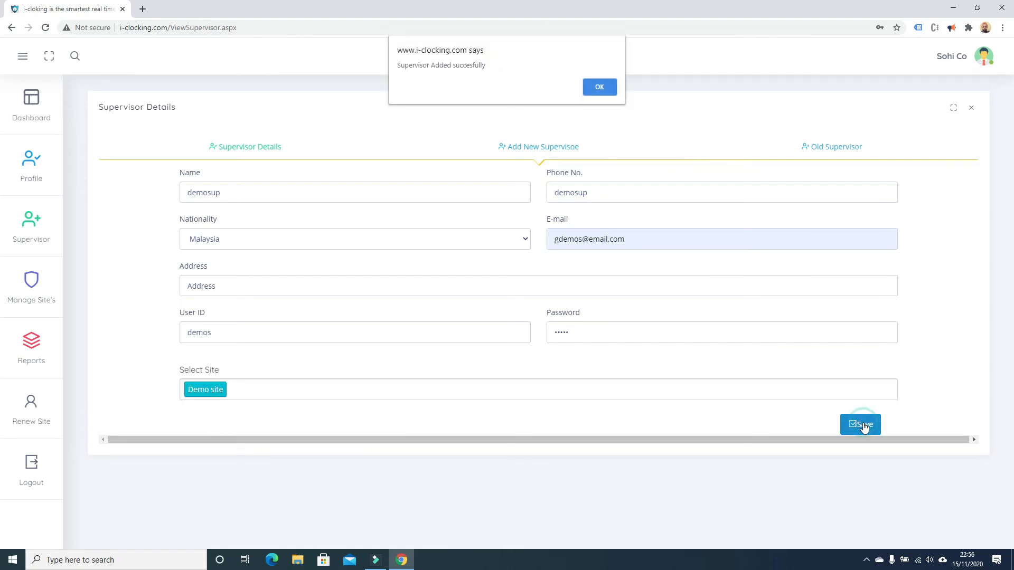
left_click(604, 91)
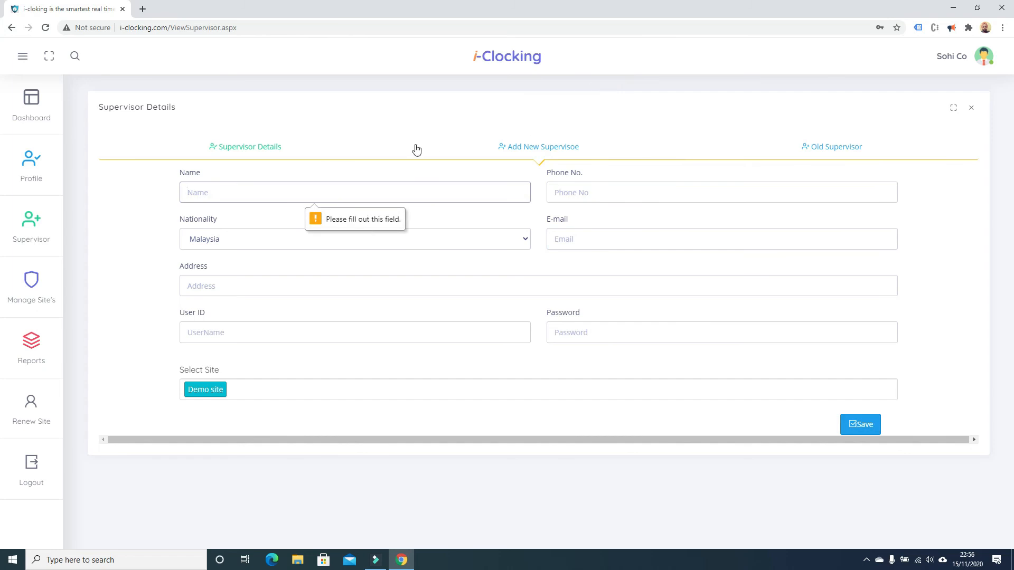
left_click(253, 152)
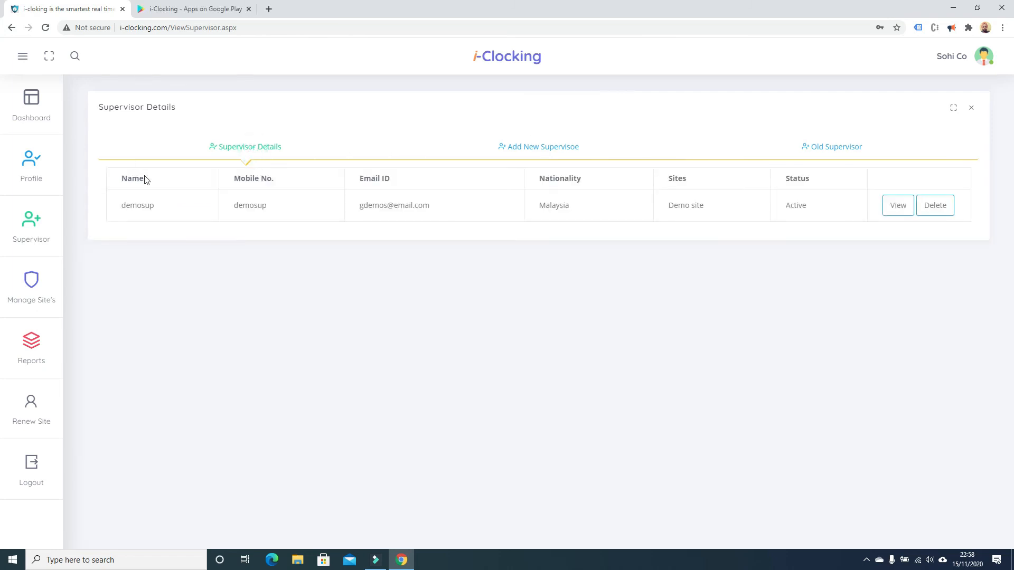
left_click_drag(119, 206, 417, 207)
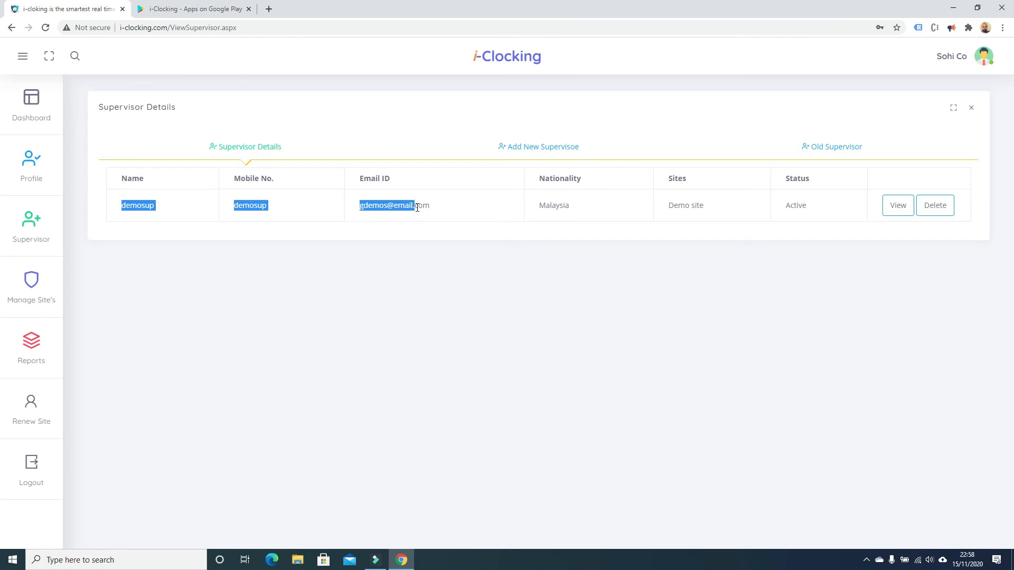
left_click(418, 215)
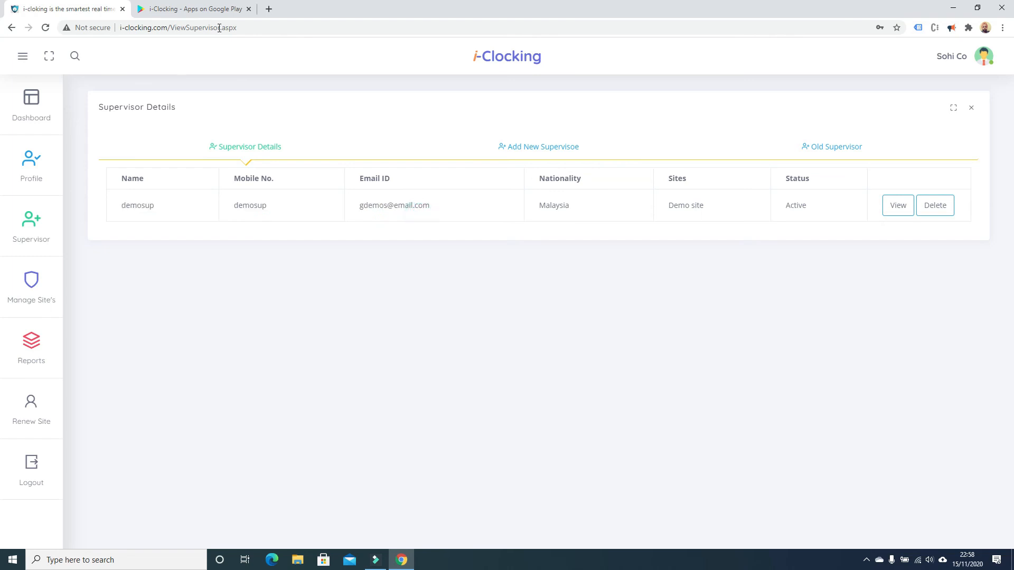
left_click(132, 27)
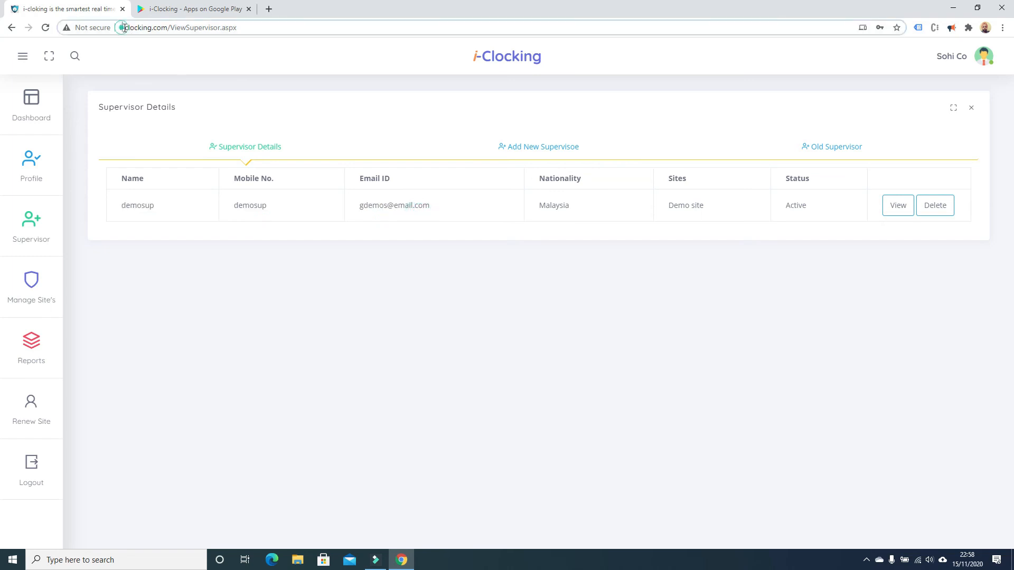
left_click(288, 56)
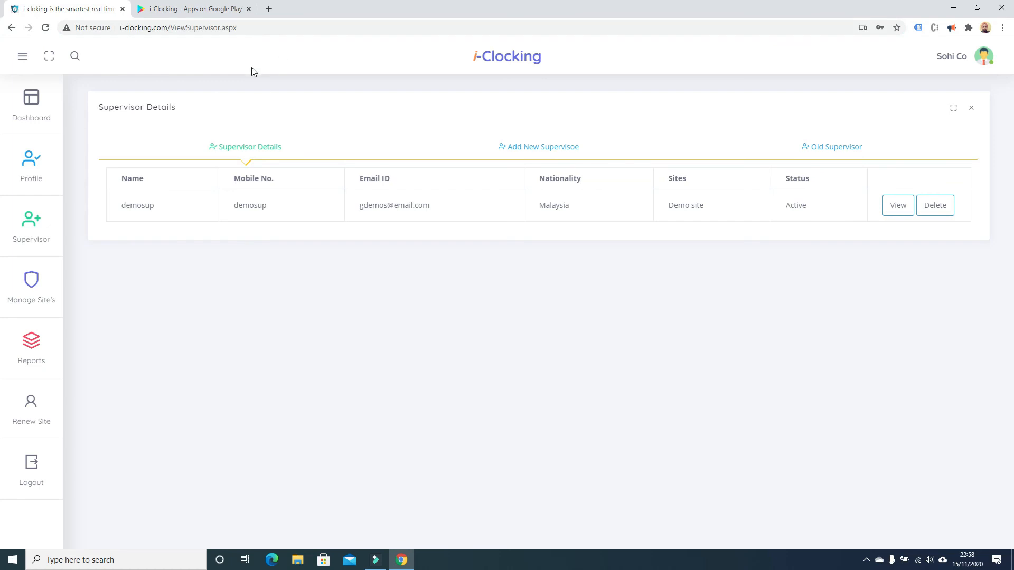
Switch to the i-Clocking Google Play listing tab and highlight the app title and details.
left_click(235, 10)
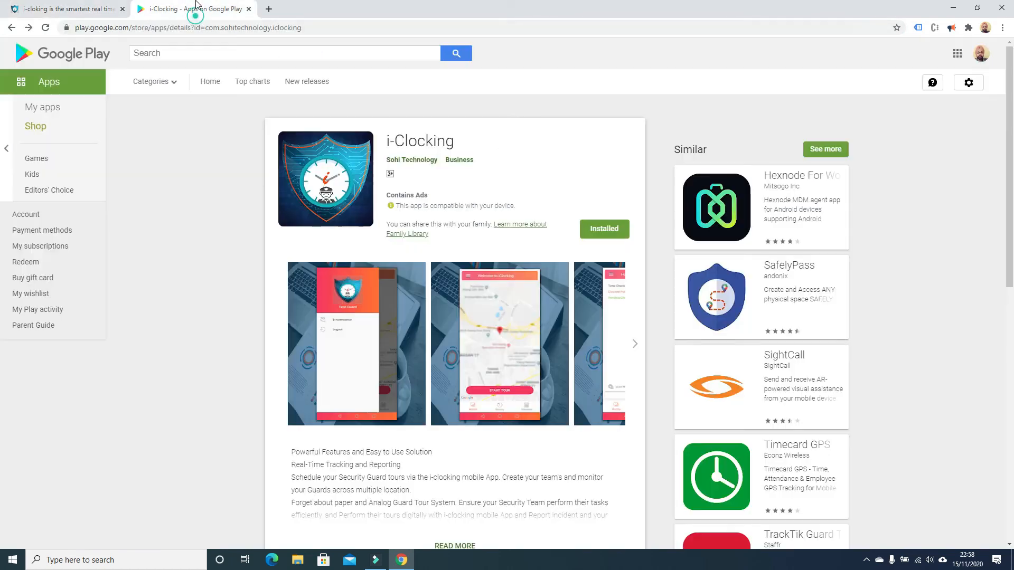
left_click_drag(379, 140, 511, 148)
left_click(512, 148)
left_click_drag(443, 197, 385, 195)
left_click(483, 194)
left_click(475, 179)
left_click(529, 146)
Return to i-Clocking's Manage Site's page and highlight the Active Demo site row.
left_click(98, 10)
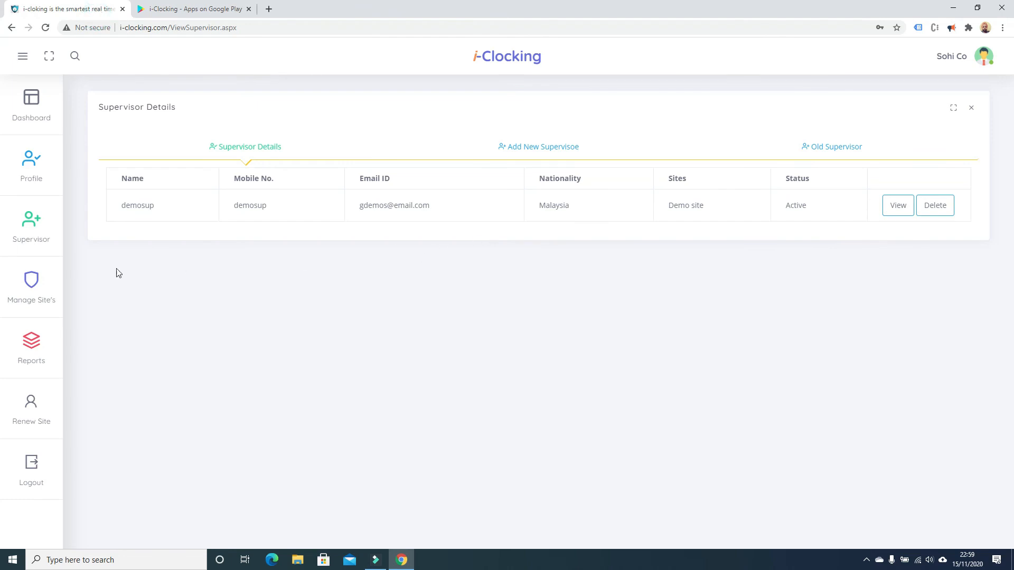
left_click(25, 288)
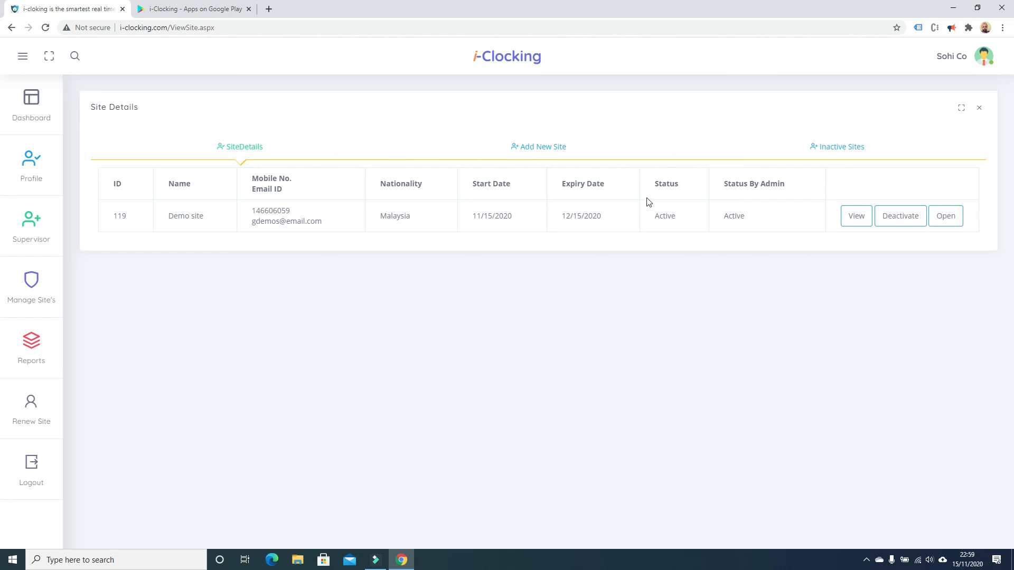
left_click_drag(103, 217, 515, 219)
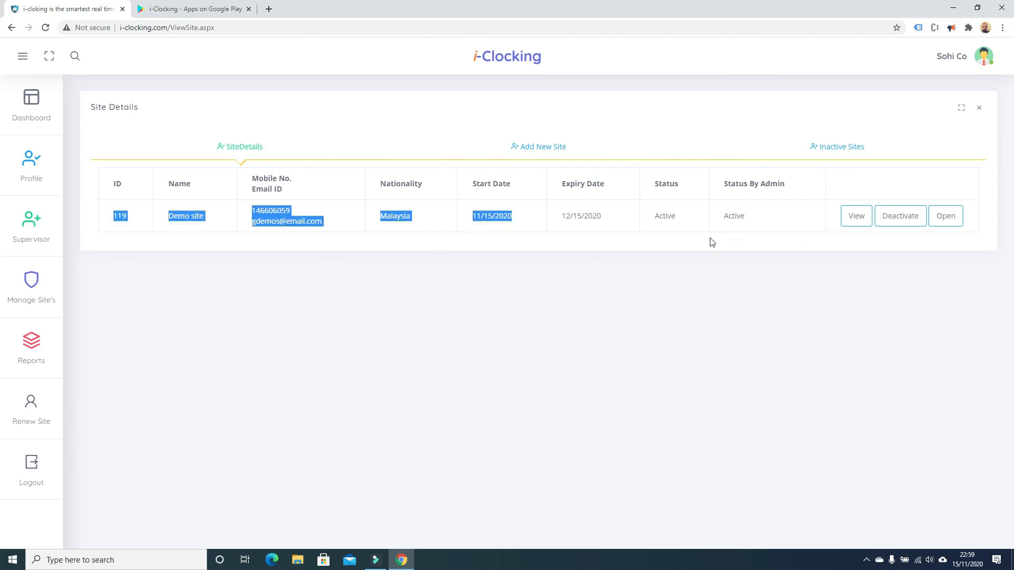